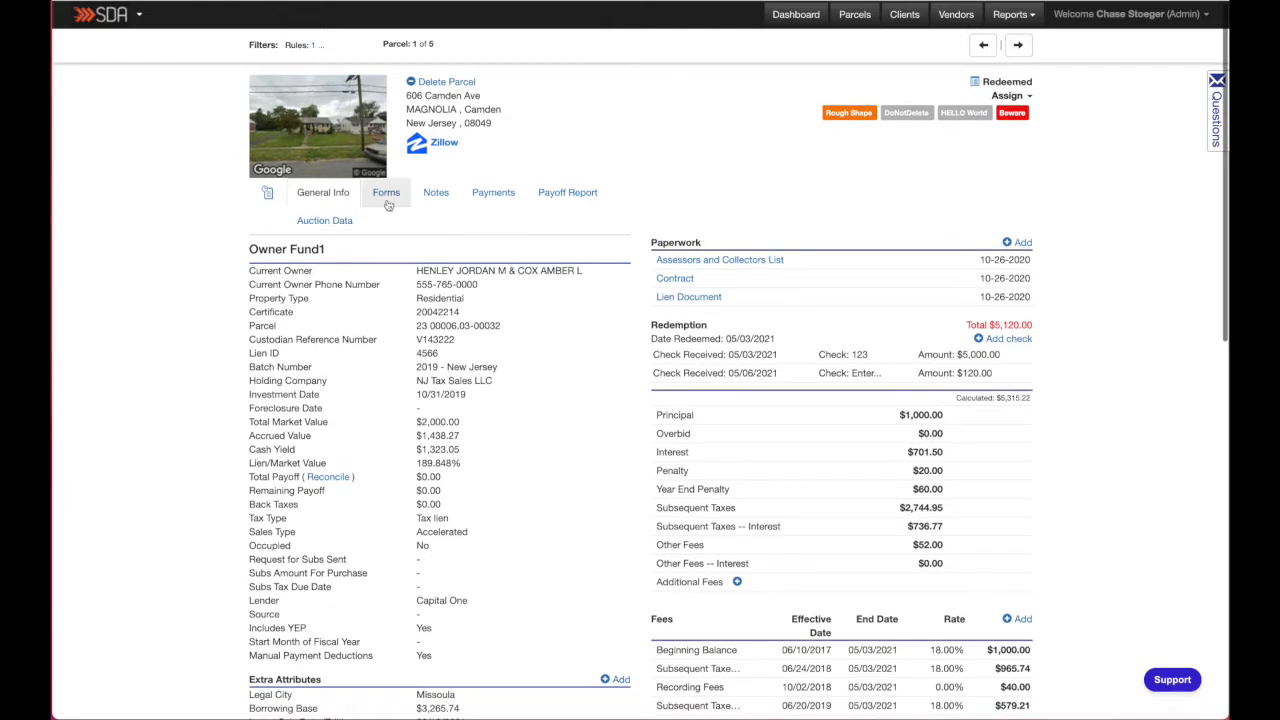
# - Open the parcel's Forms section to see its forms
pyautogui.click(380, 198)
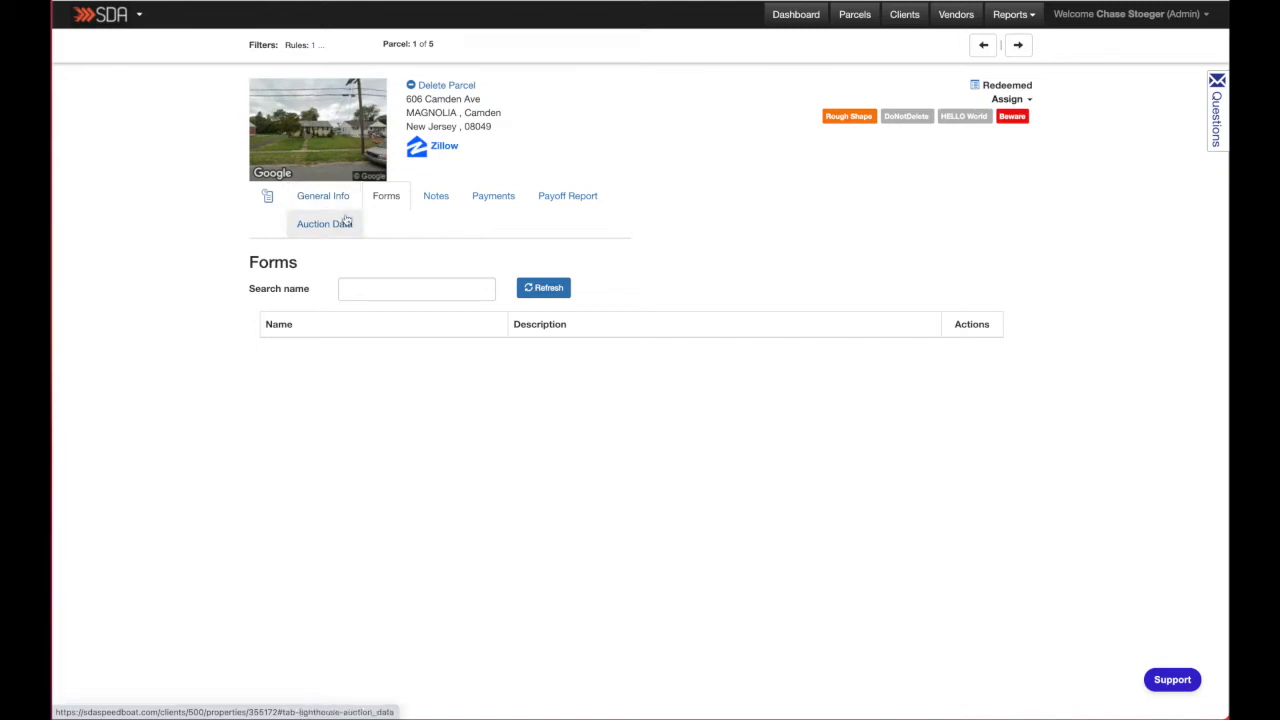
# - Go to the Forms section of the account Settings and start adding a new form
pyautogui.click(1124, 20)
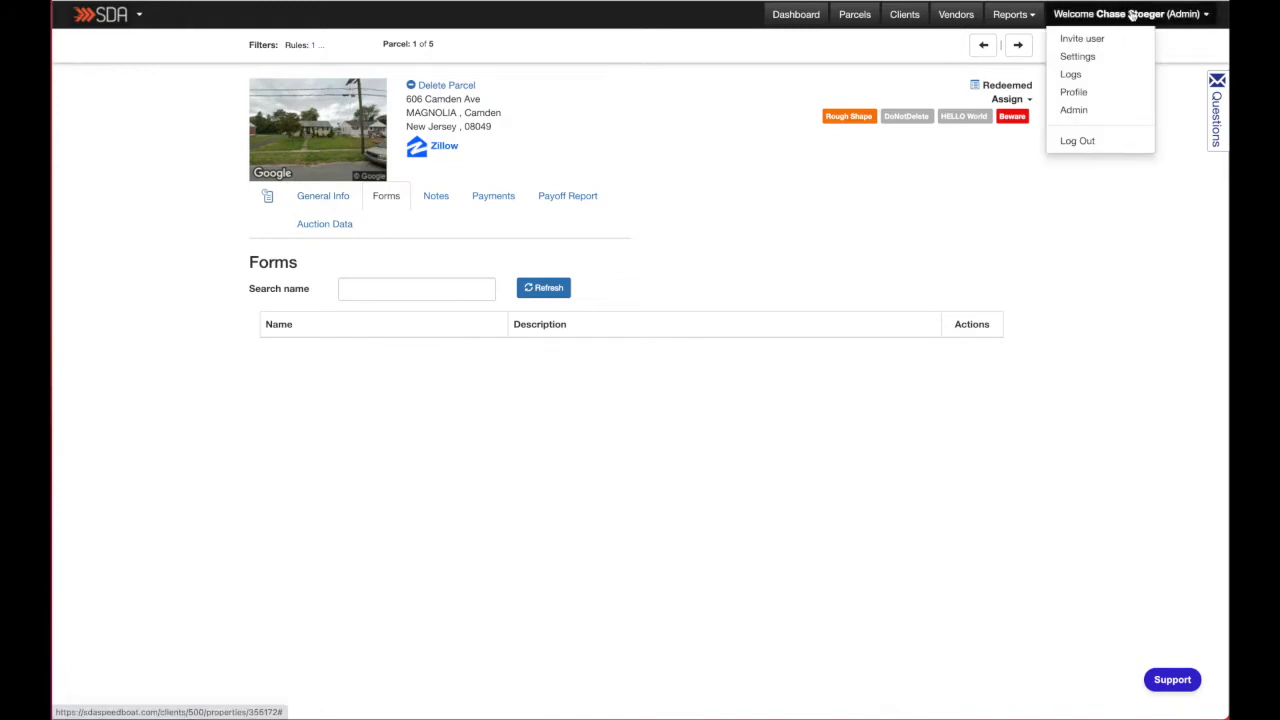
pyautogui.click(1078, 57)
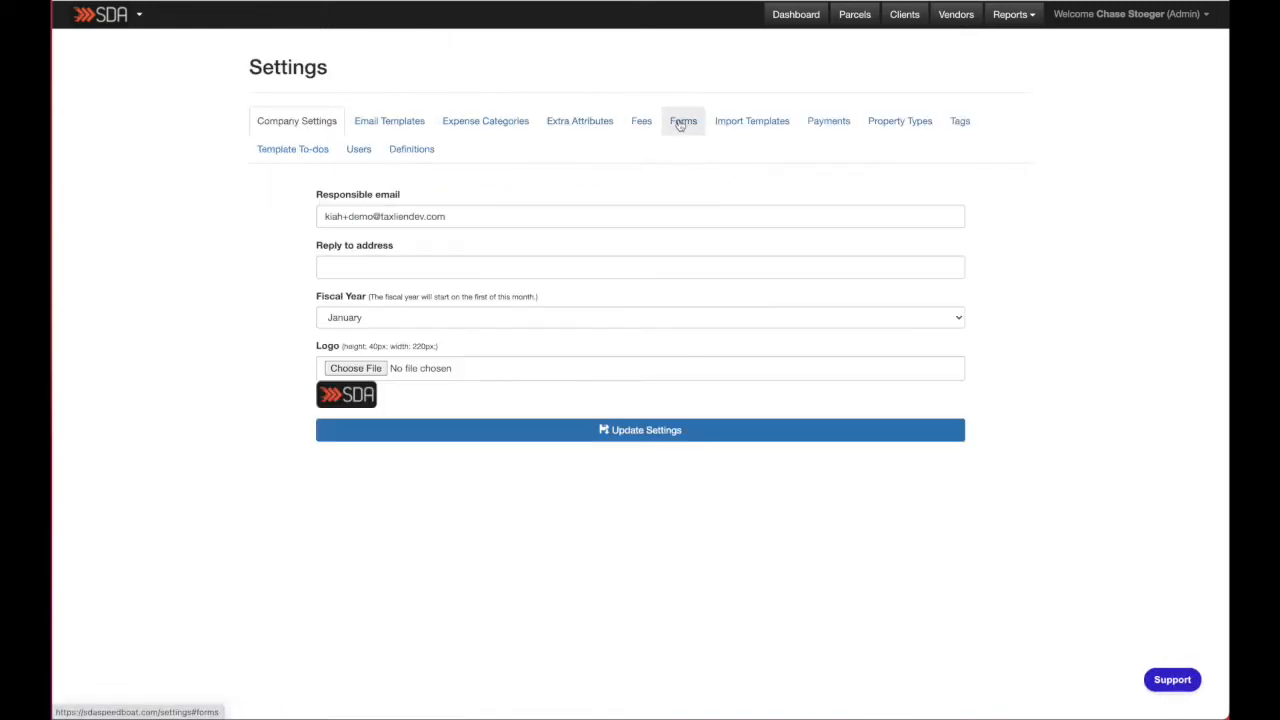
pyautogui.click(684, 122)
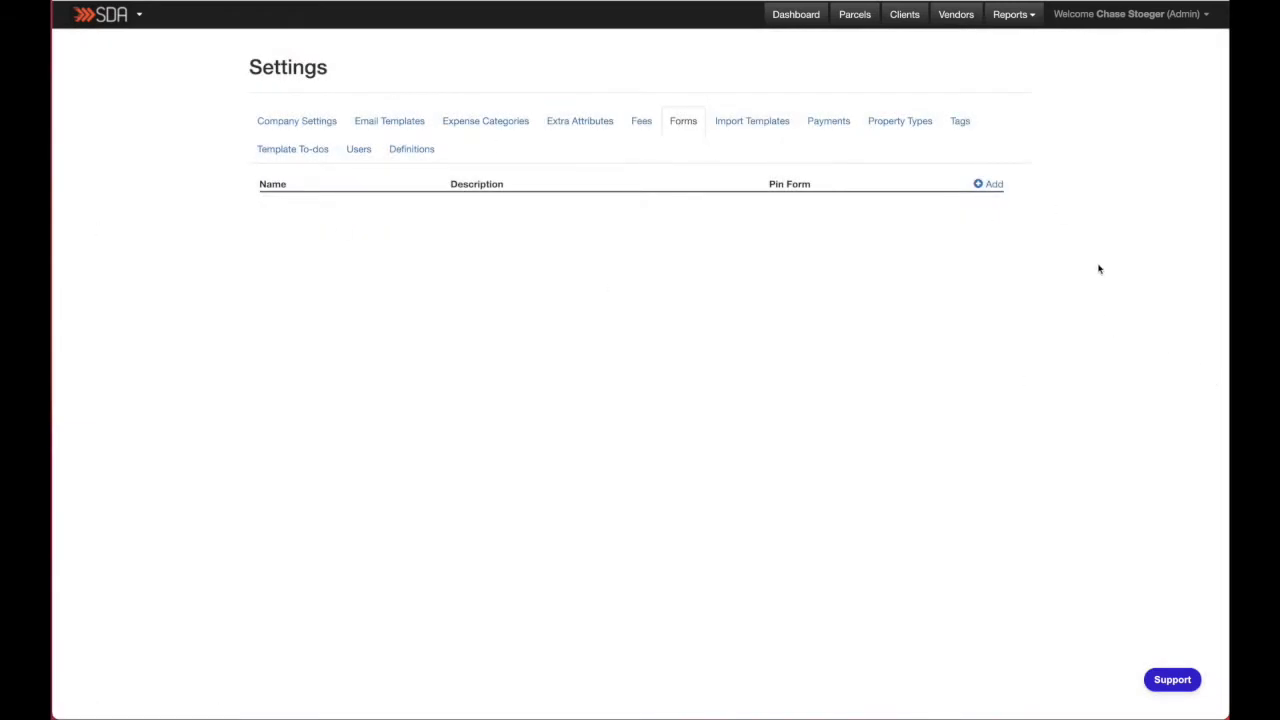
pyautogui.click(986, 187)
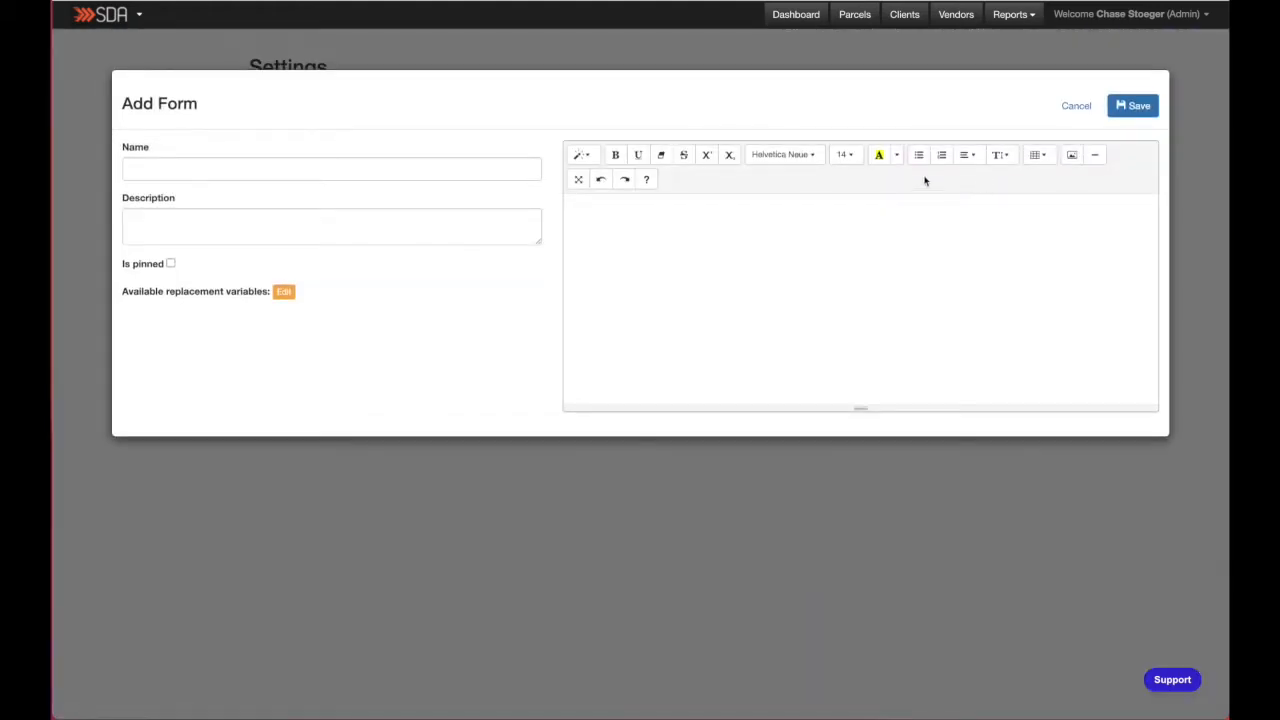
# - Name the form Test Form, give it the description This is a test., and mark it as pinned
pyautogui.click(131, 168)
pyautogui.write('Test Form')
pyautogui.press('Tab')
pyautogui.write('This is a')
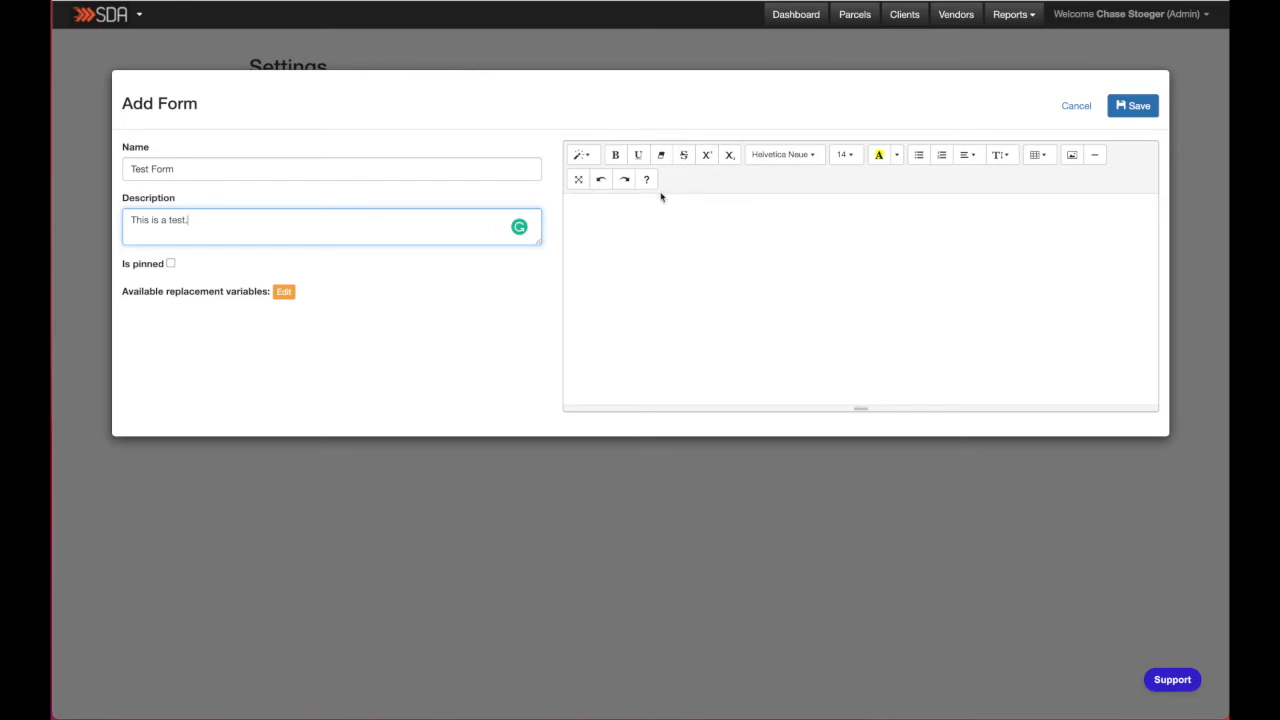
pyautogui.click(171, 264)
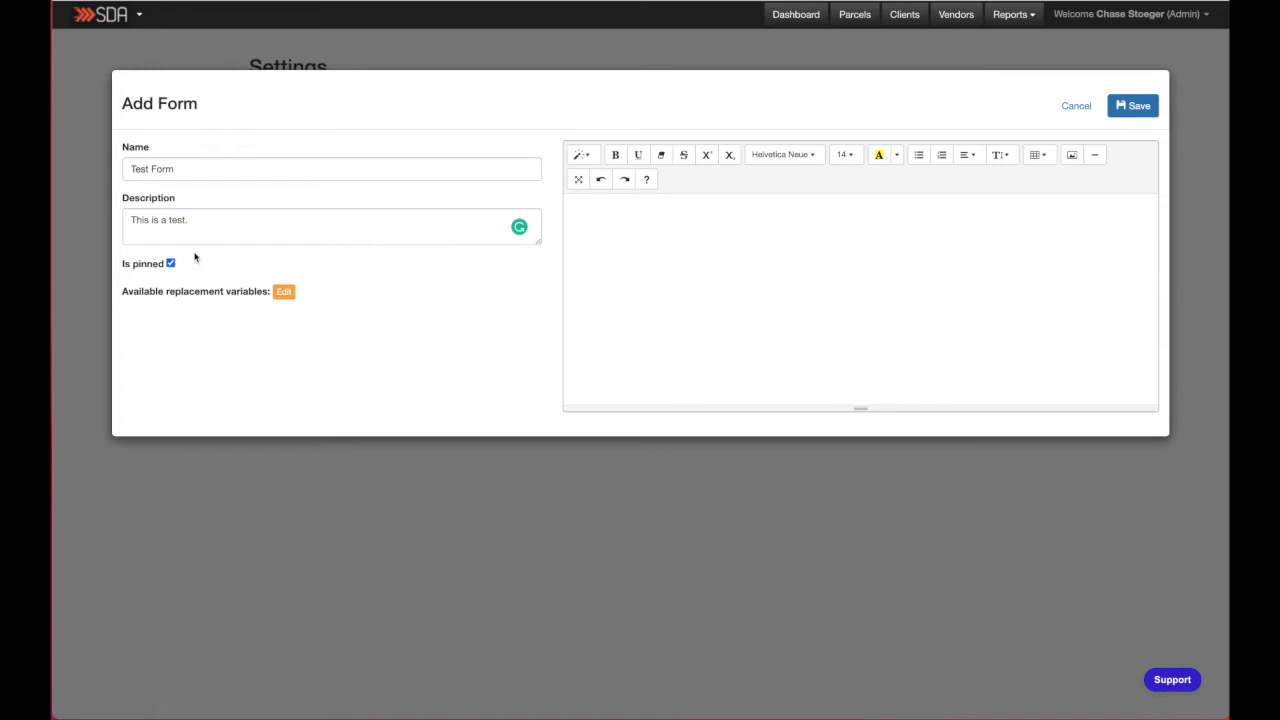
# - Open the replacement variables editor, add Parcel Detail Location City as the first variable, and add another row
pyautogui.click(285, 292)
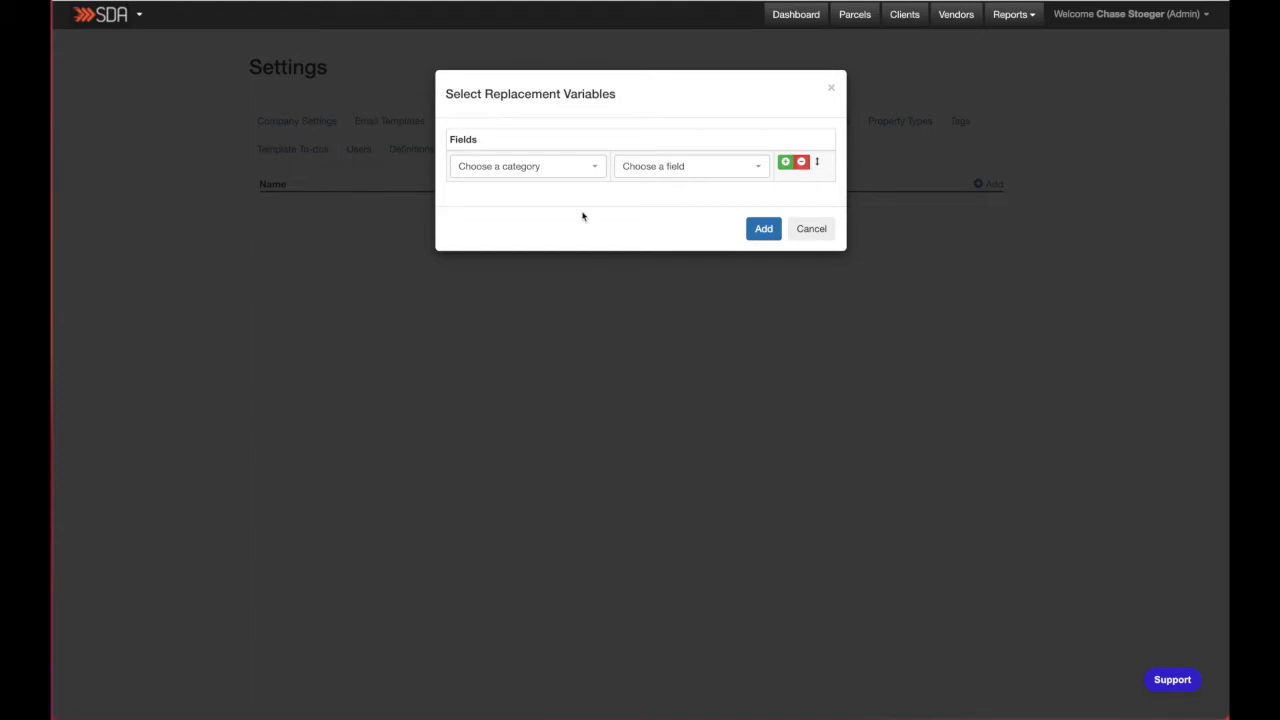
pyautogui.click(524, 169)
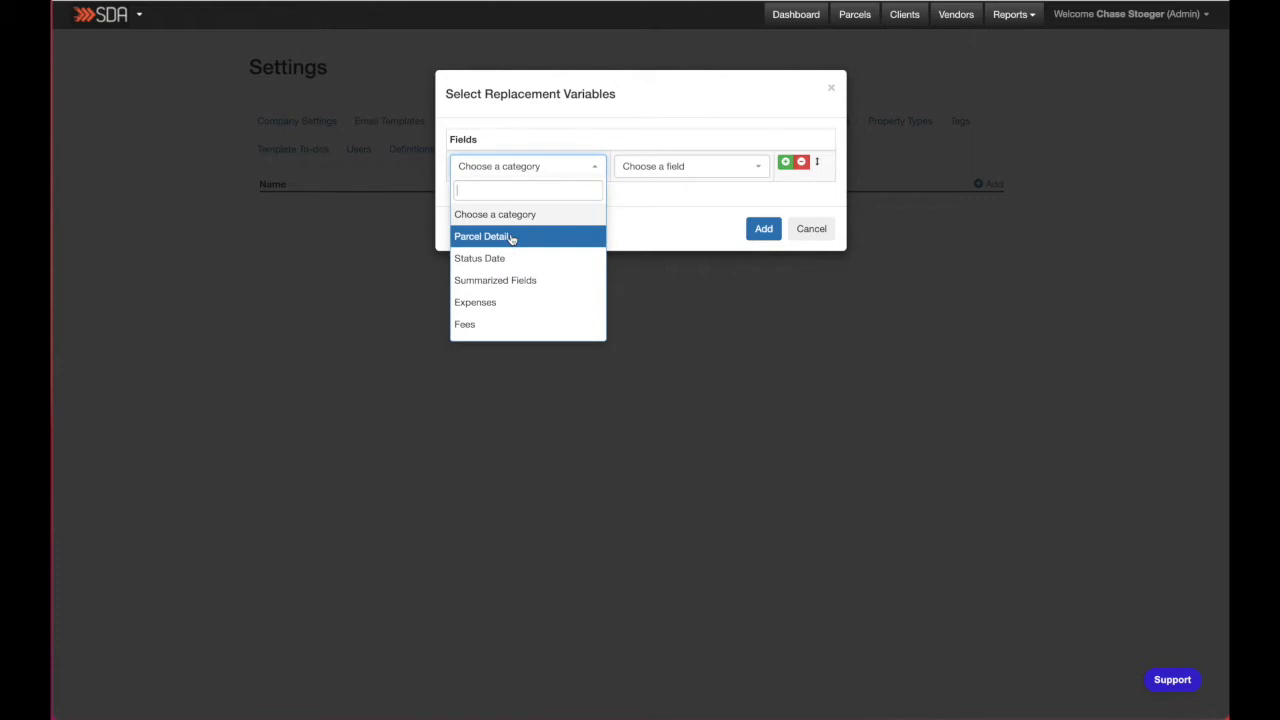
pyautogui.click(511, 237)
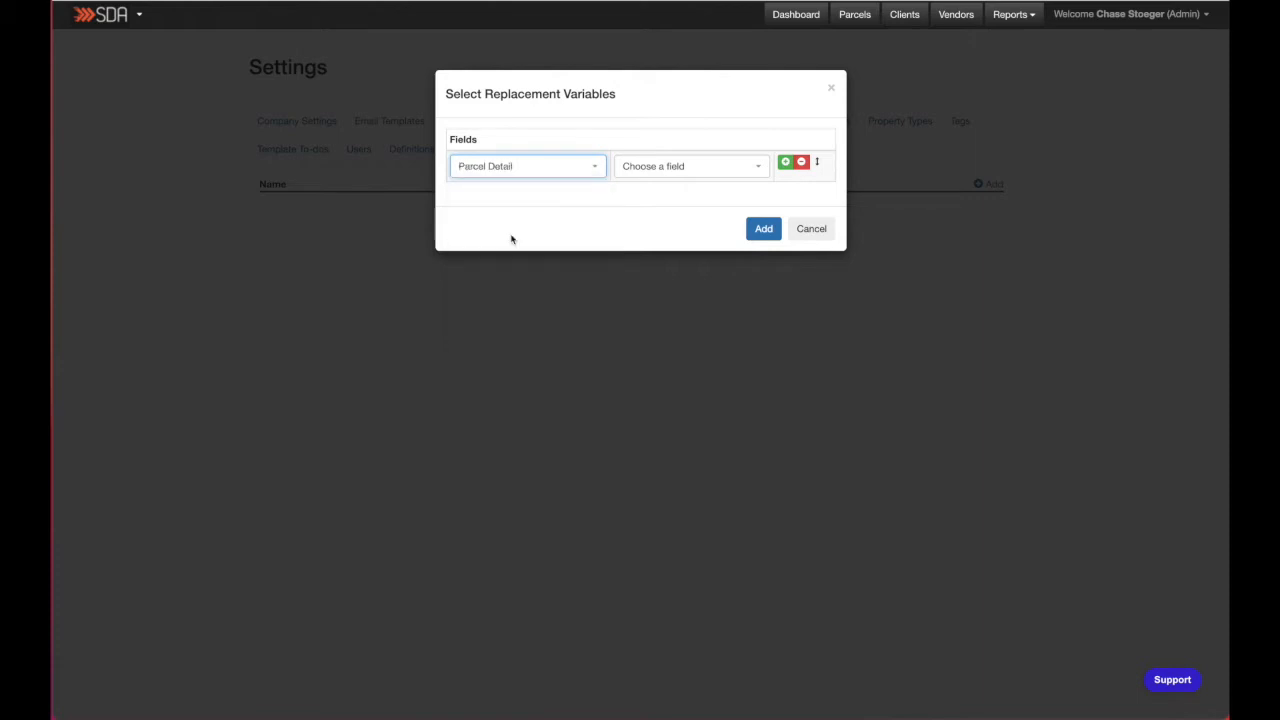
pyautogui.click(651, 168)
pyautogui.scroll(-3, 664, 262)
pyautogui.click(672, 263)
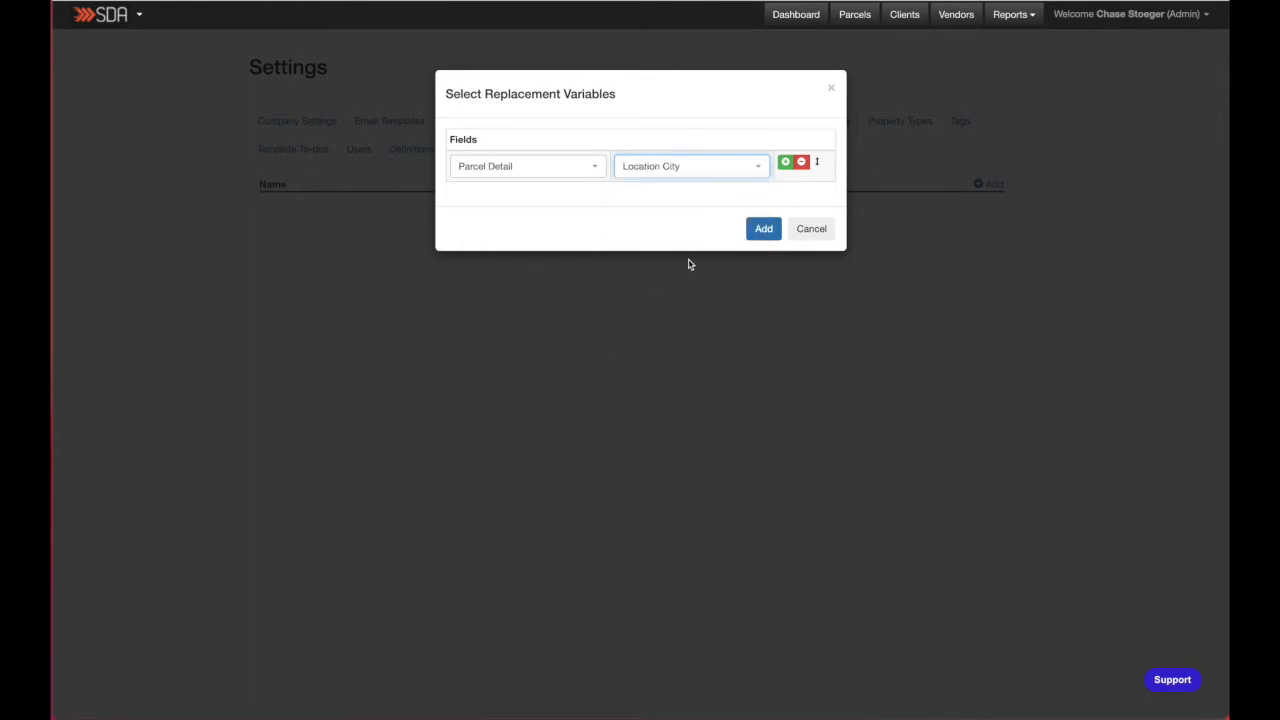
pyautogui.click(785, 161)
# - Set the second variable row to Parcel Detail County and add another row
pyautogui.click(526, 200)
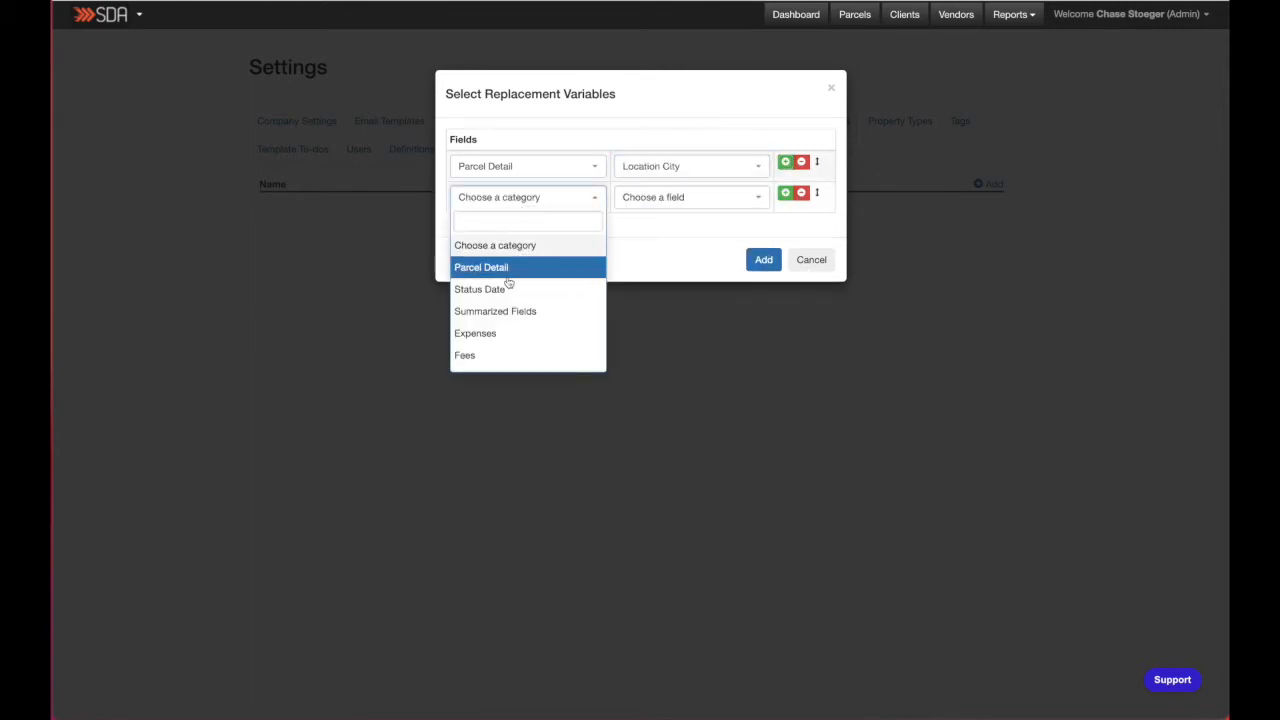
pyautogui.click(505, 270)
pyautogui.click(655, 200)
pyautogui.scroll(-2, 655, 291)
pyautogui.scroll(-2, 656, 295)
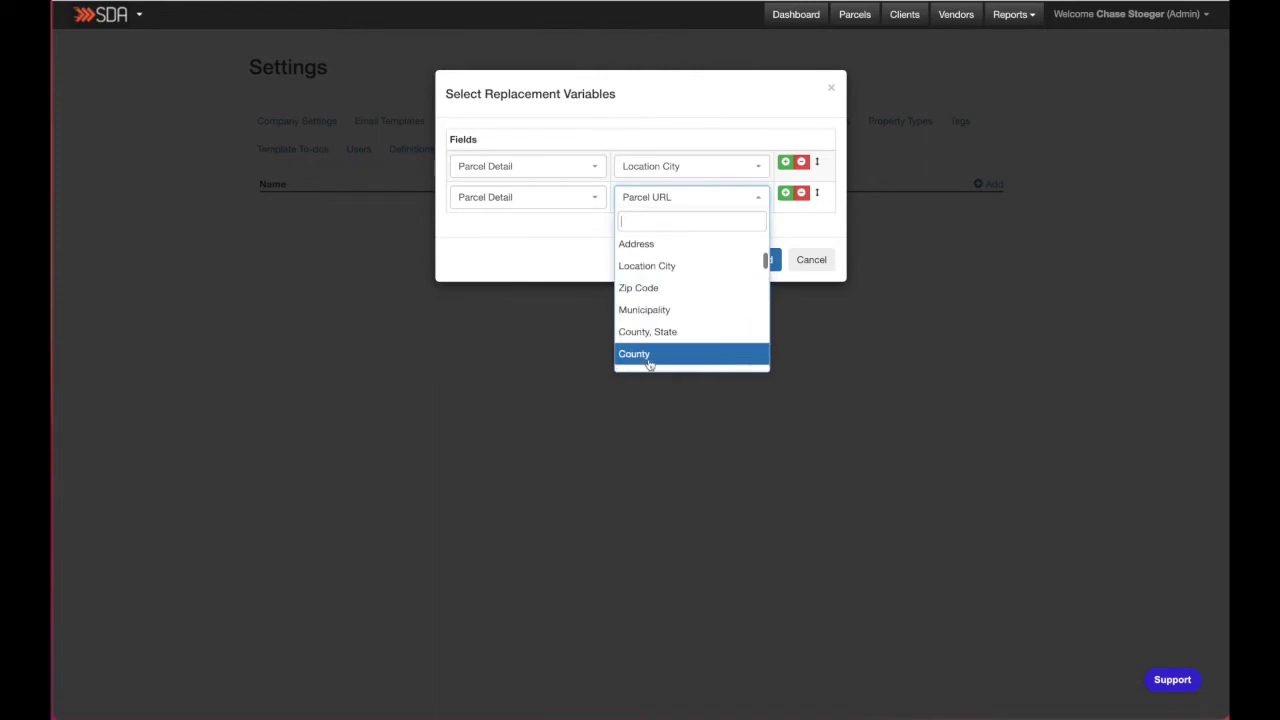
pyautogui.click(650, 355)
pyautogui.click(785, 192)
# - Set the third variable row to Parcel Detail State and add another row
pyautogui.click(527, 229)
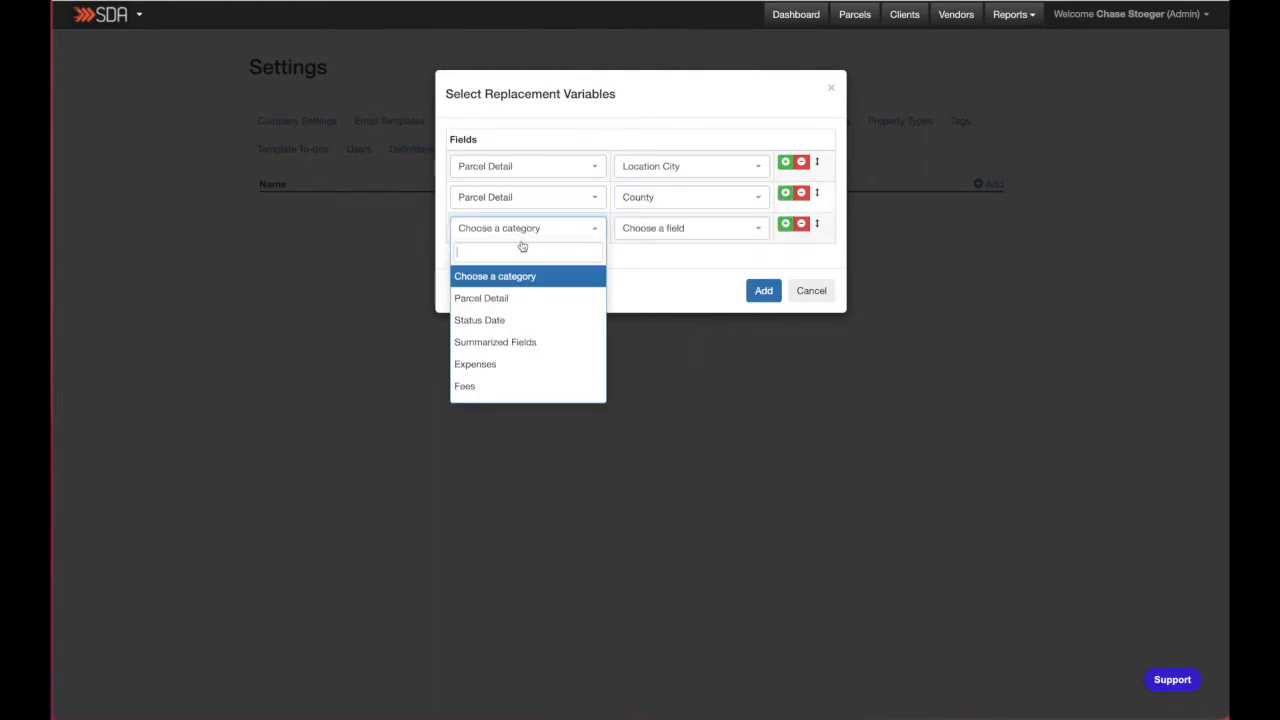
pyautogui.click(520, 297)
pyautogui.click(656, 232)
pyautogui.scroll(-7, 654, 284)
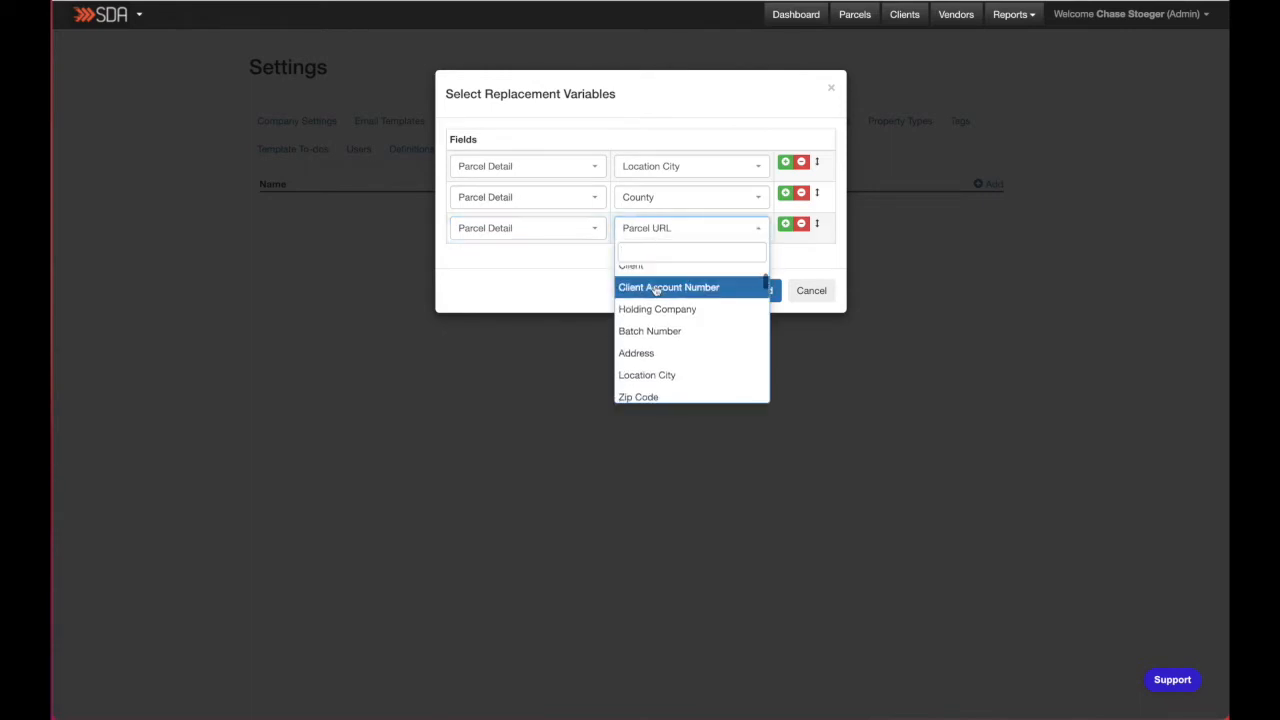
pyautogui.click(629, 391)
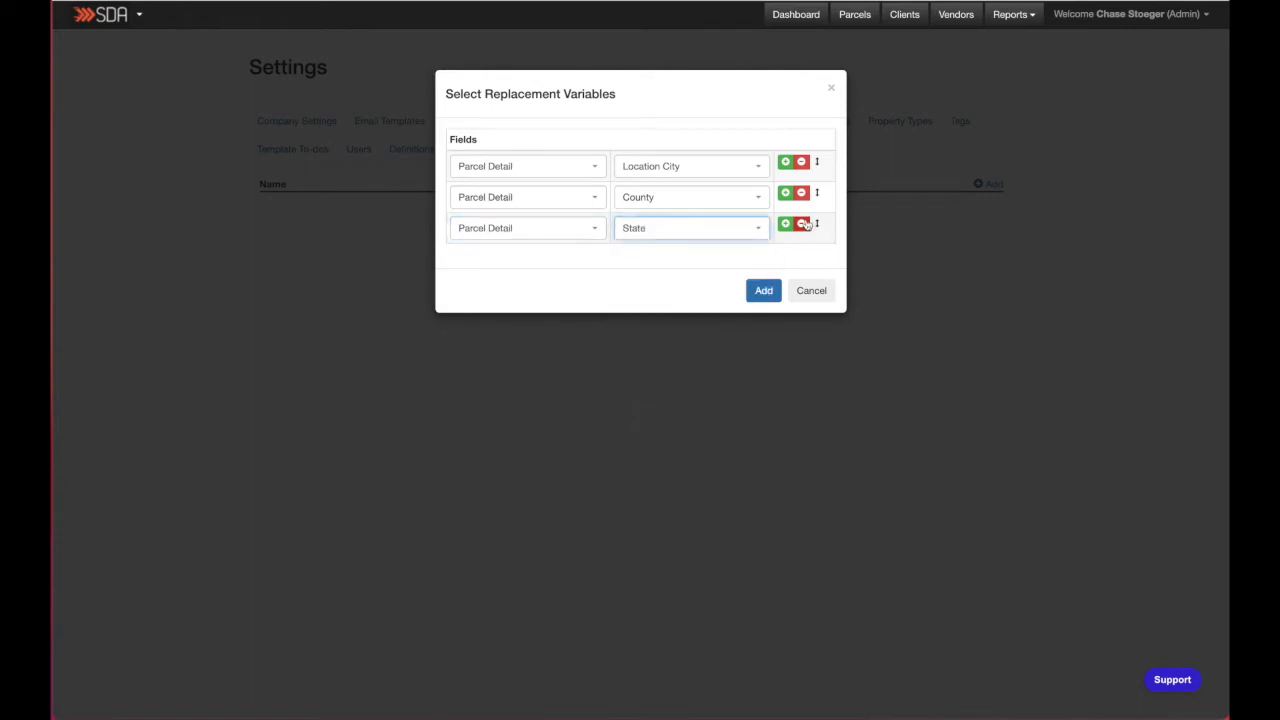
pyautogui.click(785, 223)
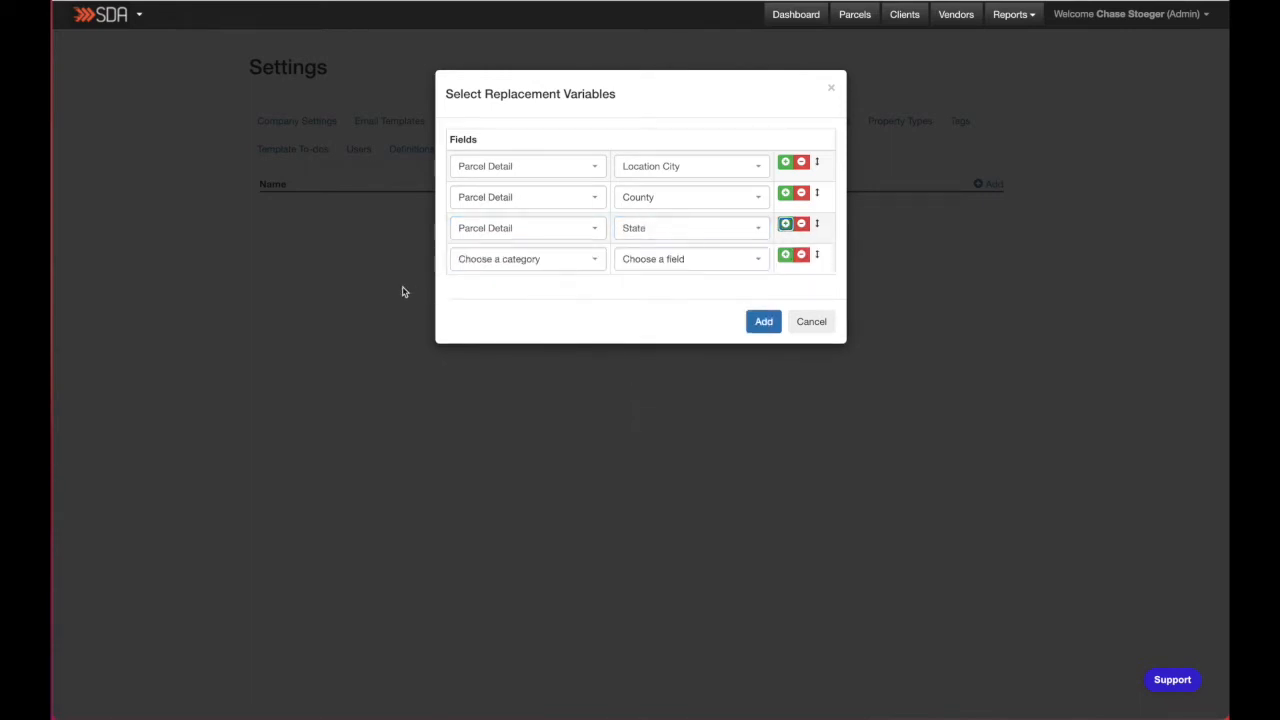
# - Set the fourth variable row to Fees Category and add another row
pyautogui.click(506, 260)
pyautogui.scroll(-1, 515, 380)
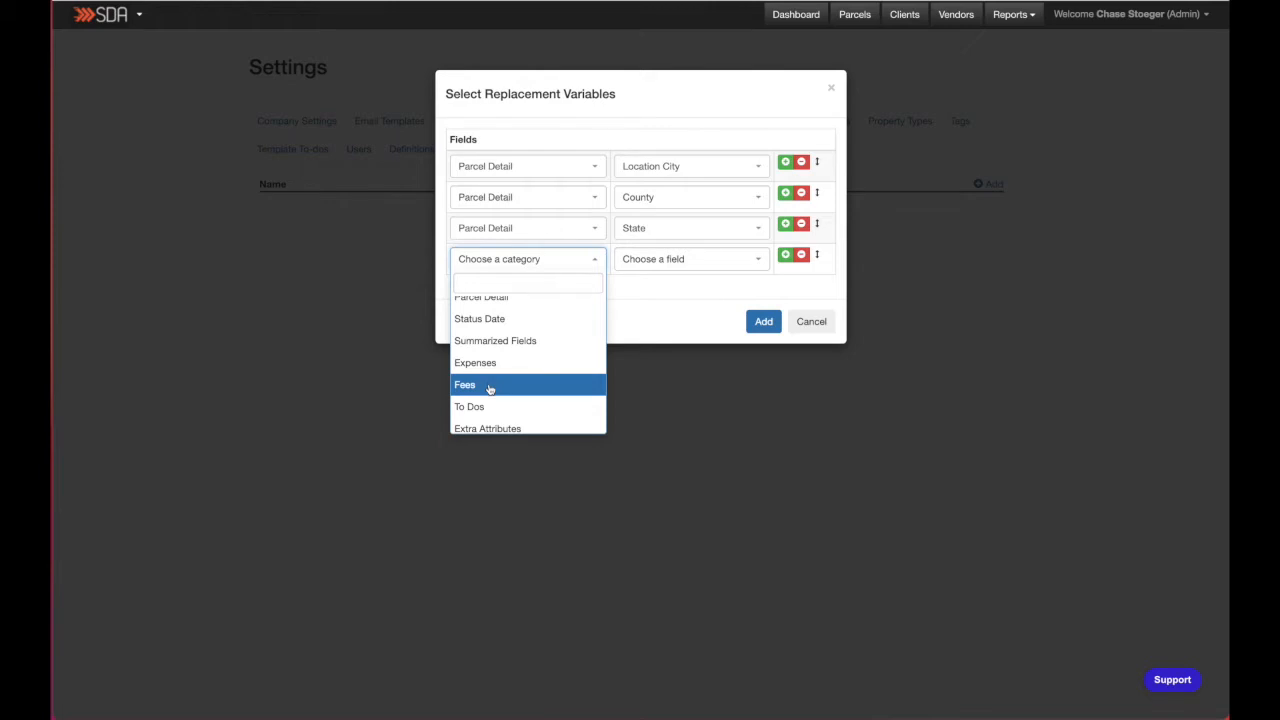
pyautogui.click(490, 388)
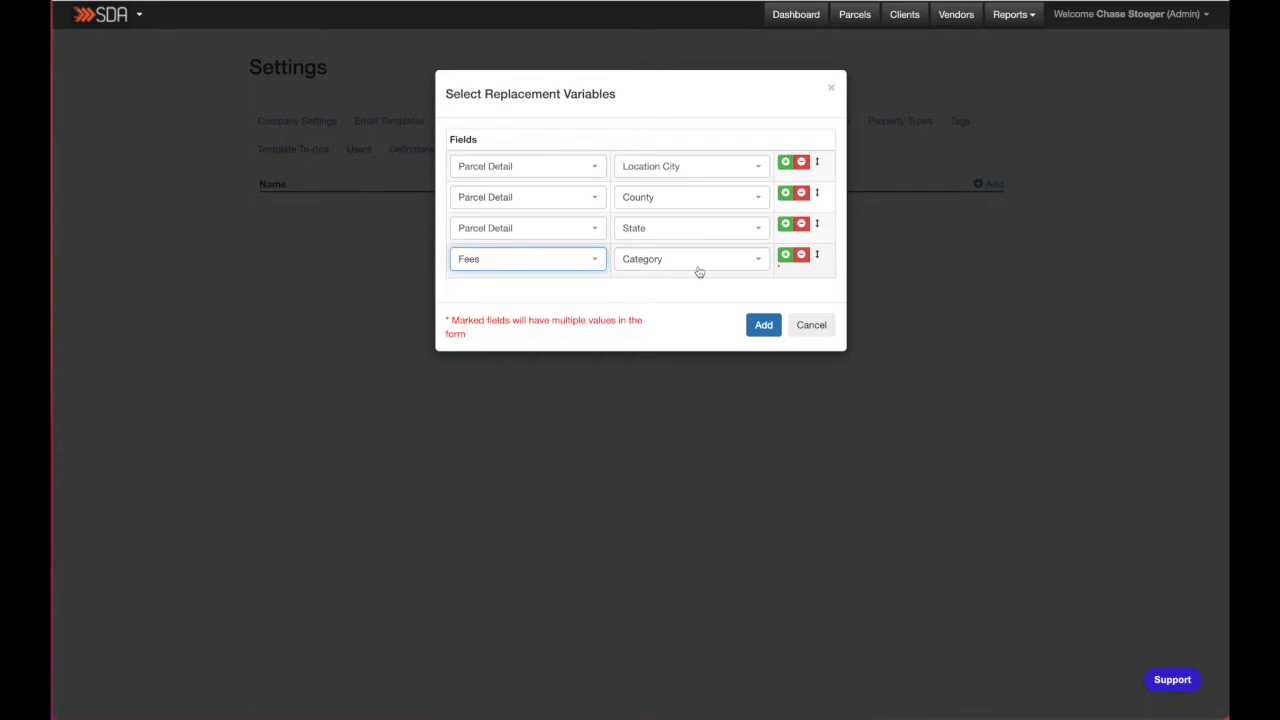
pyautogui.click(786, 256)
# - Set the fifth variable row to Fees Amount and add another row
pyautogui.click(480, 292)
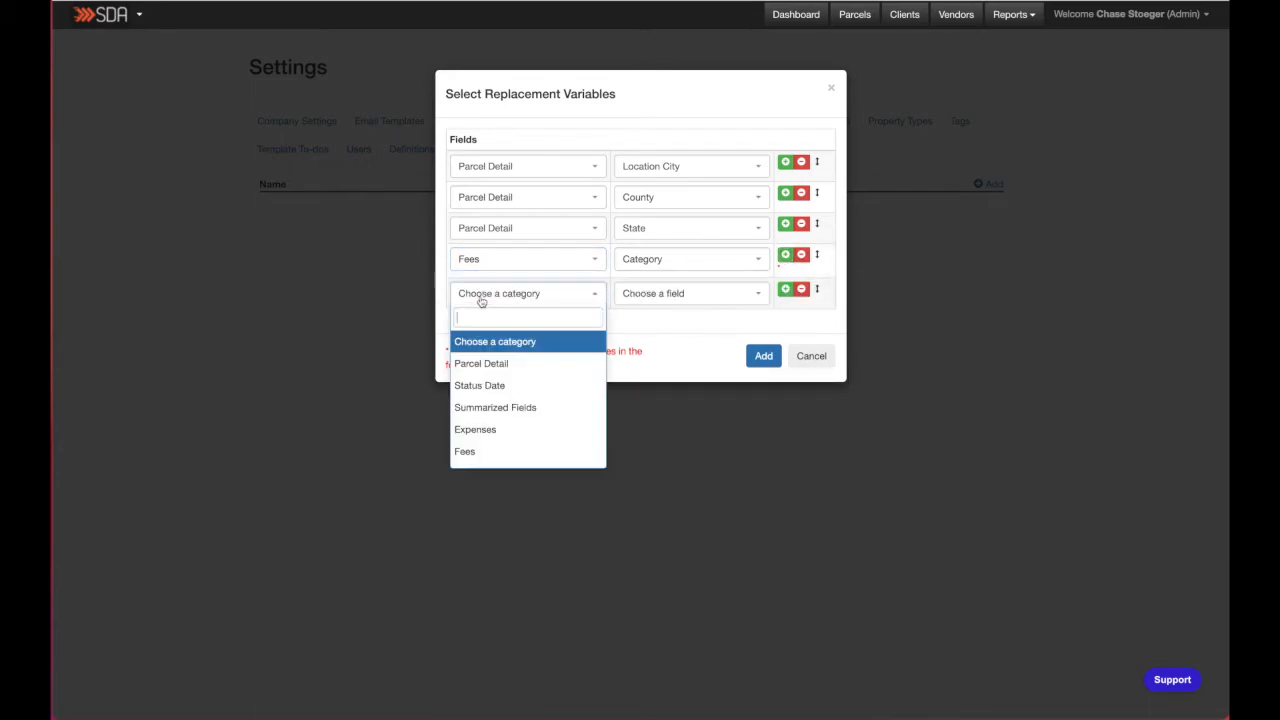
pyautogui.click(466, 451)
pyautogui.click(670, 294)
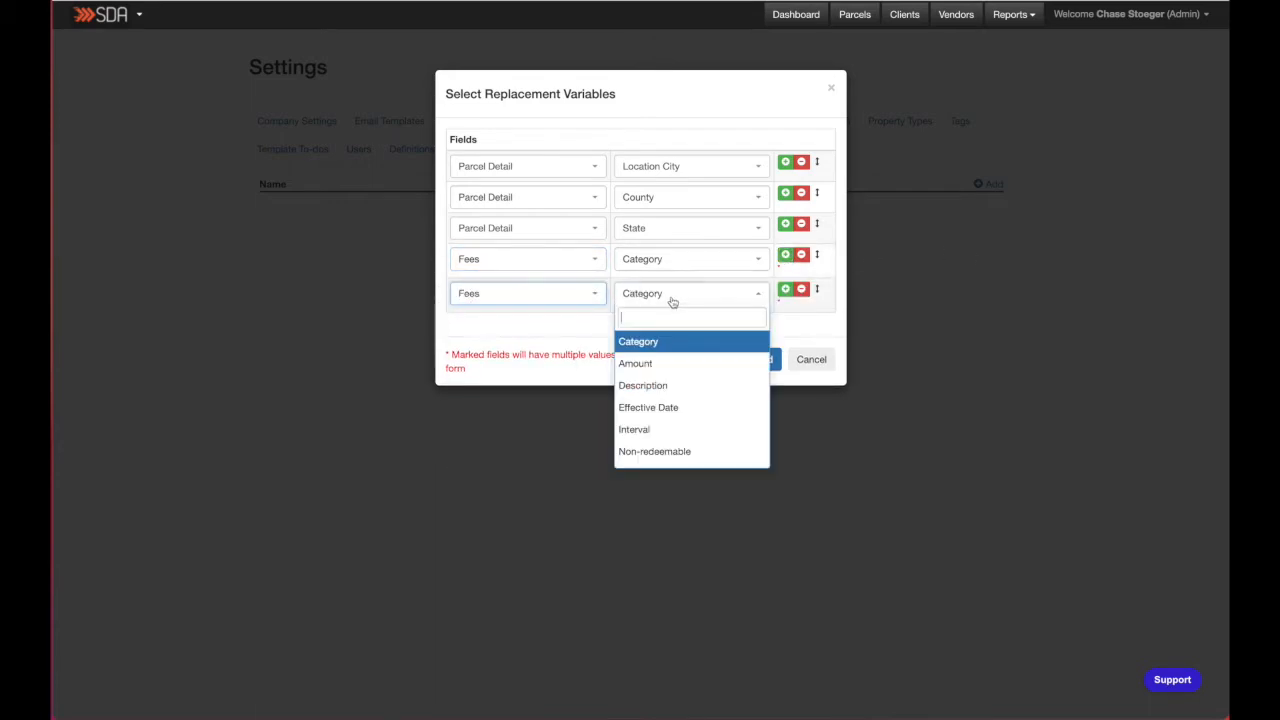
pyautogui.click(679, 367)
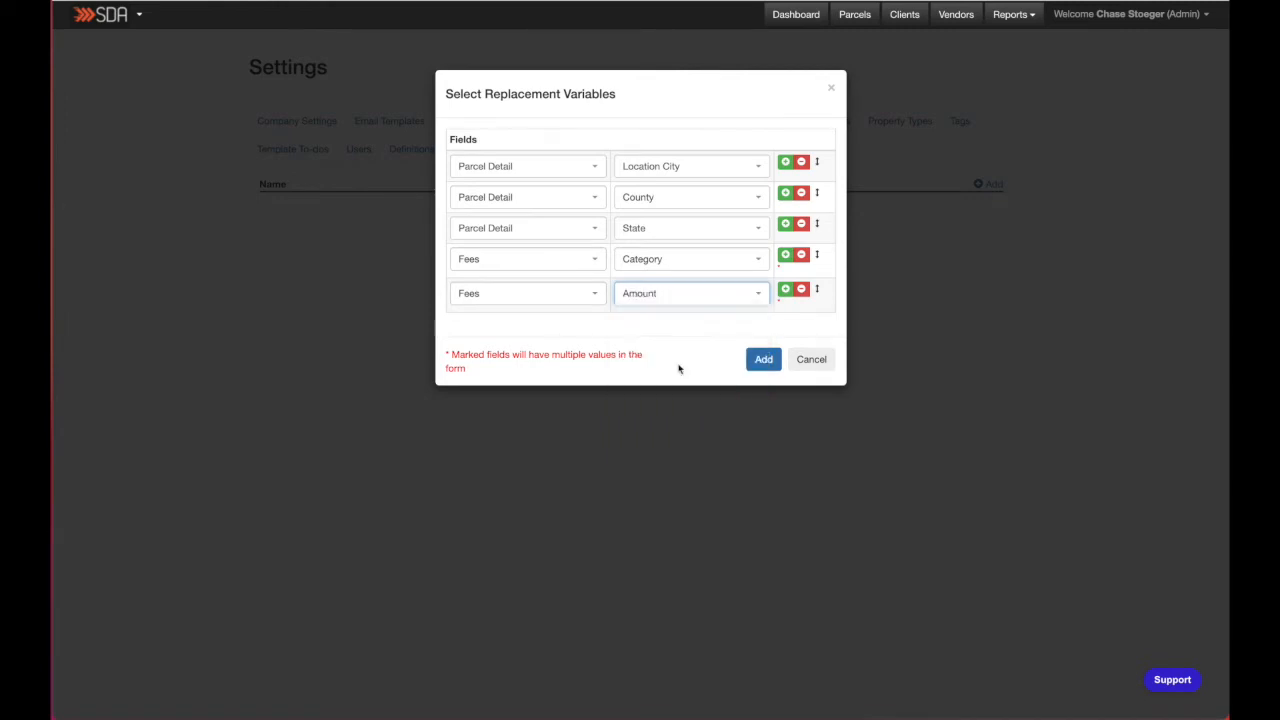
pyautogui.click(786, 289)
# - Set the sixth variable row to Fees Effective Date and add another row
pyautogui.click(540, 330)
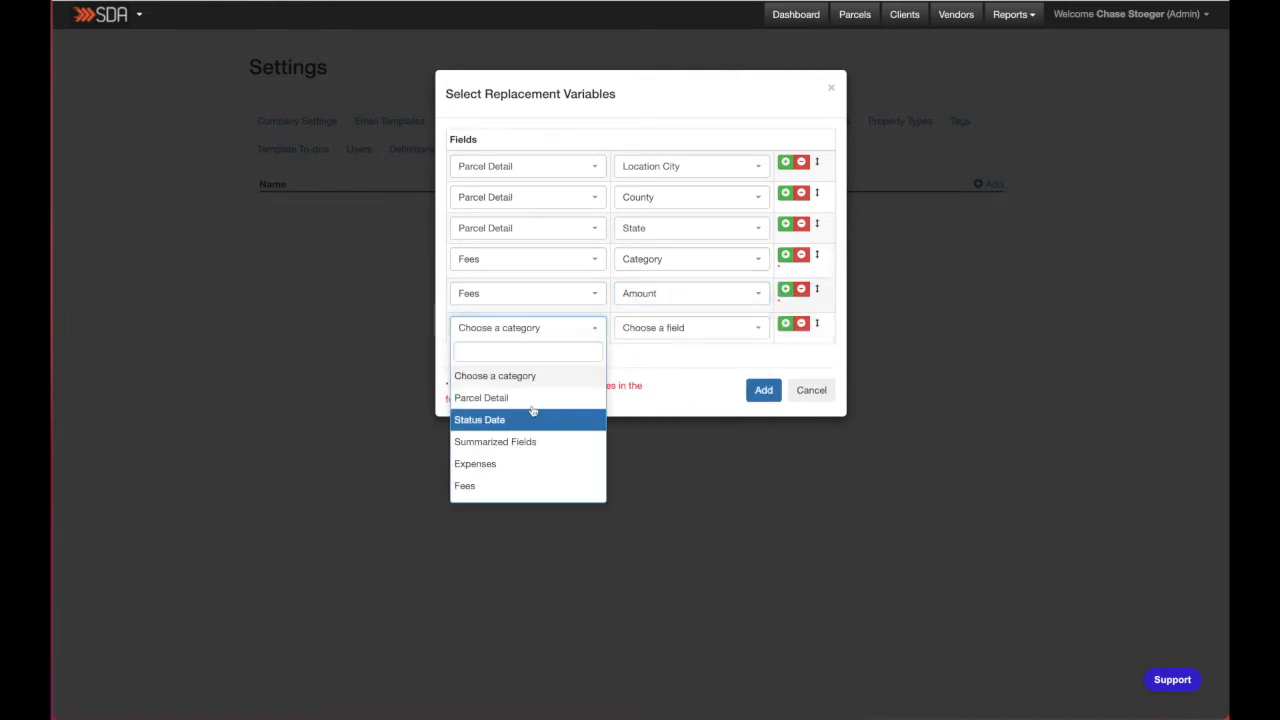
pyautogui.click(493, 483)
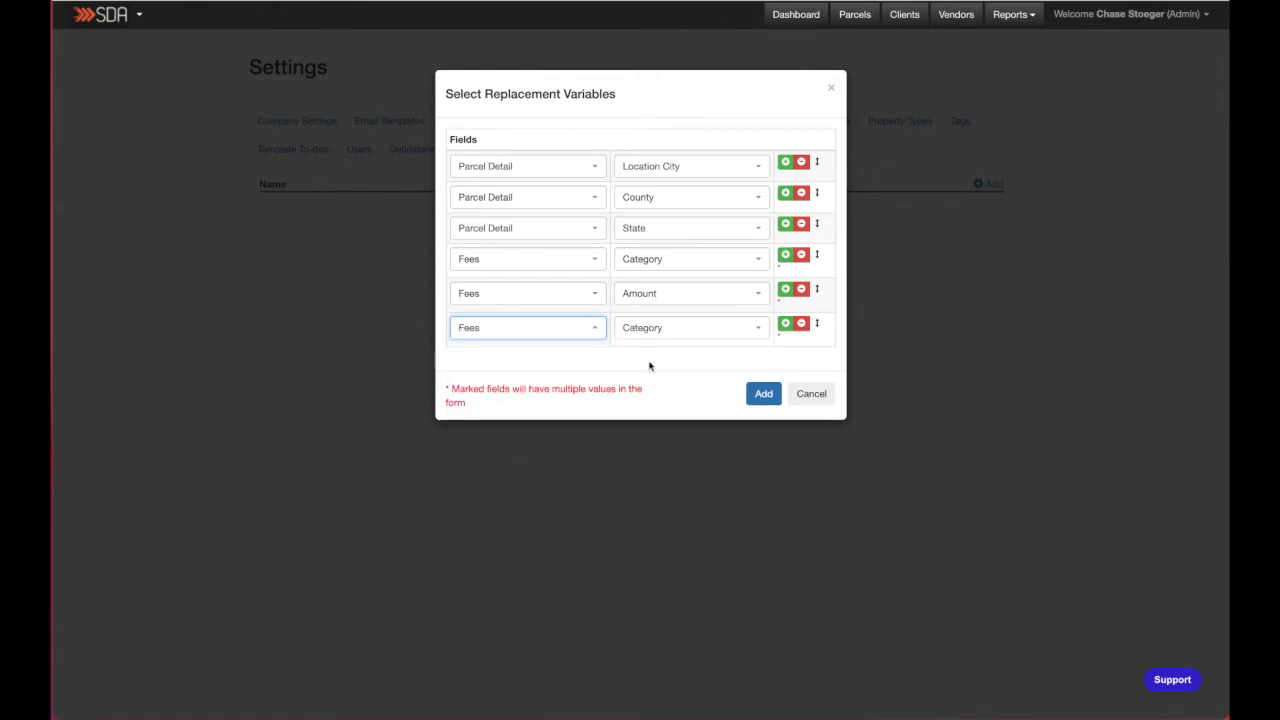
pyautogui.click(654, 330)
pyautogui.scroll(-1, 665, 438)
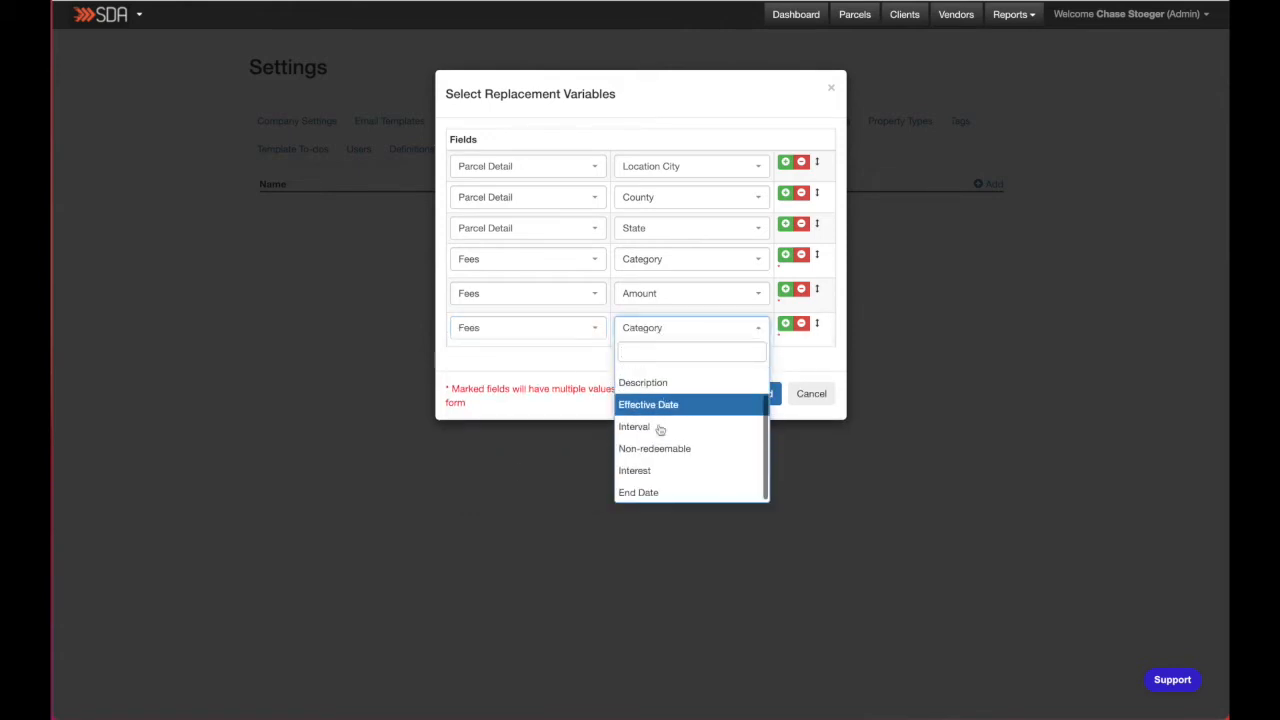
pyautogui.click(648, 413)
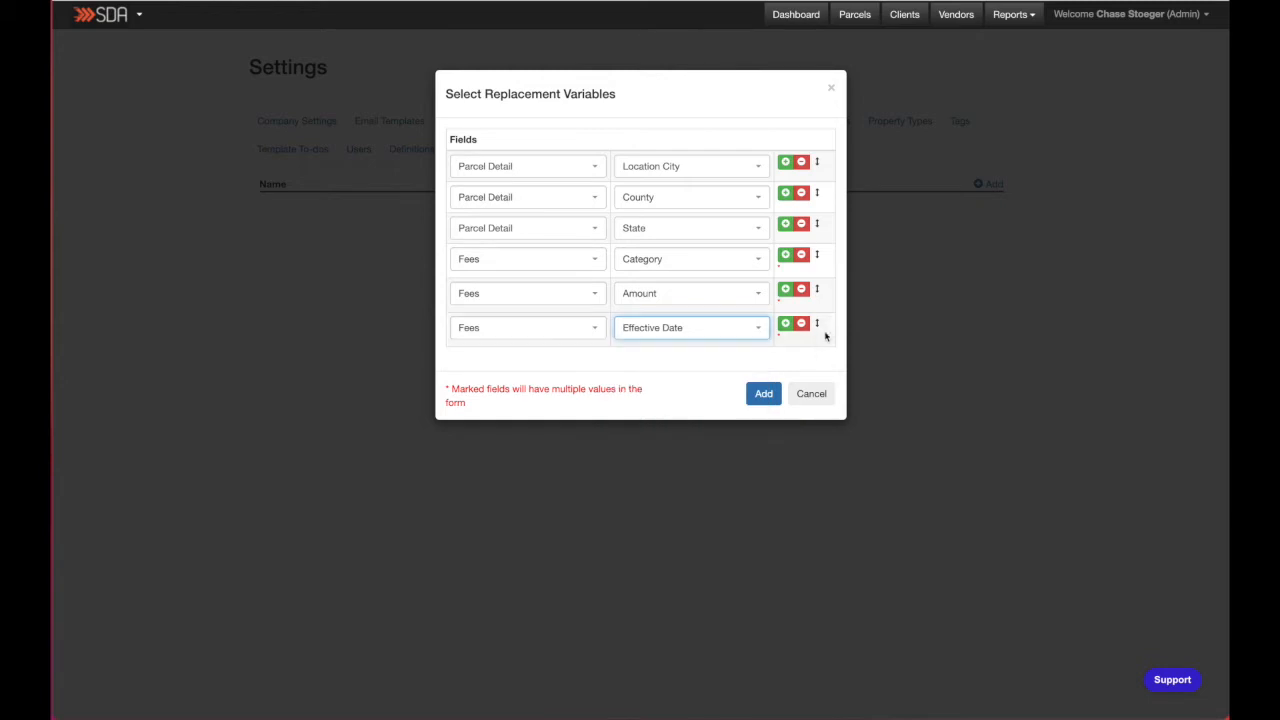
pyautogui.click(680, 330)
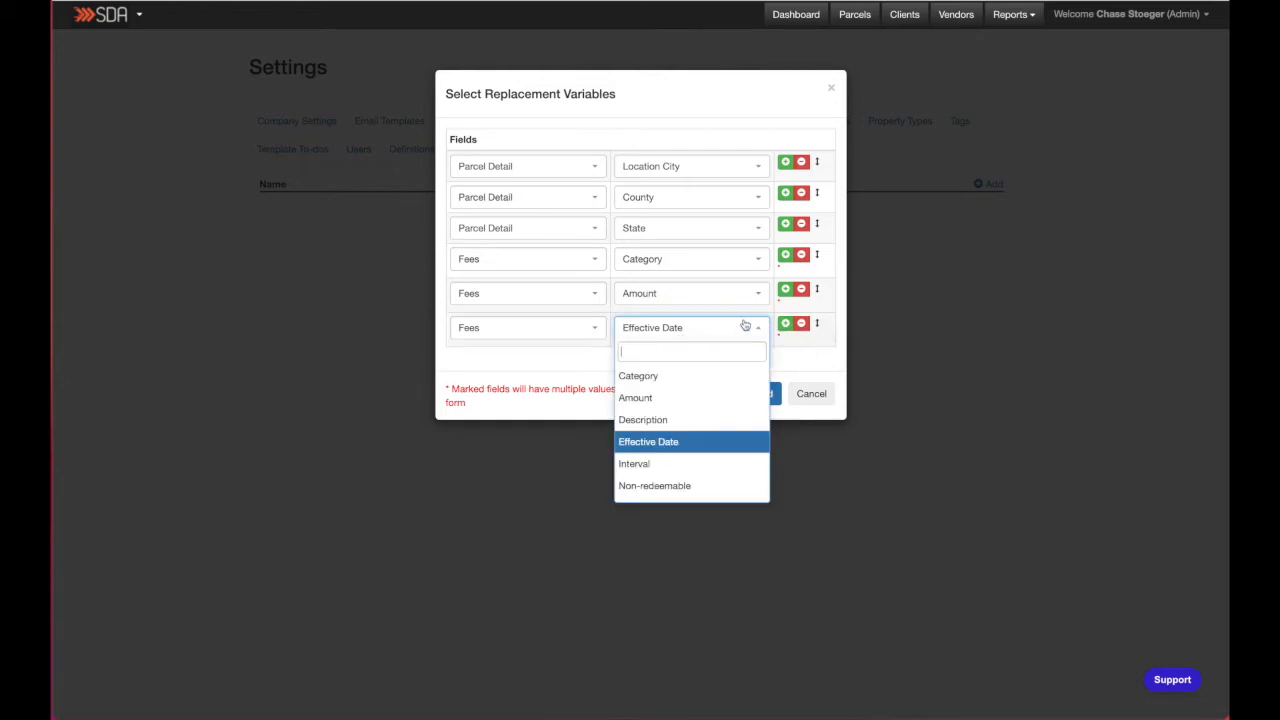
pyautogui.click(745, 328)
pyautogui.click(785, 323)
# - Set the seventh variable row to Fees Interest and add all the replacement variables to the form
pyautogui.click(480, 368)
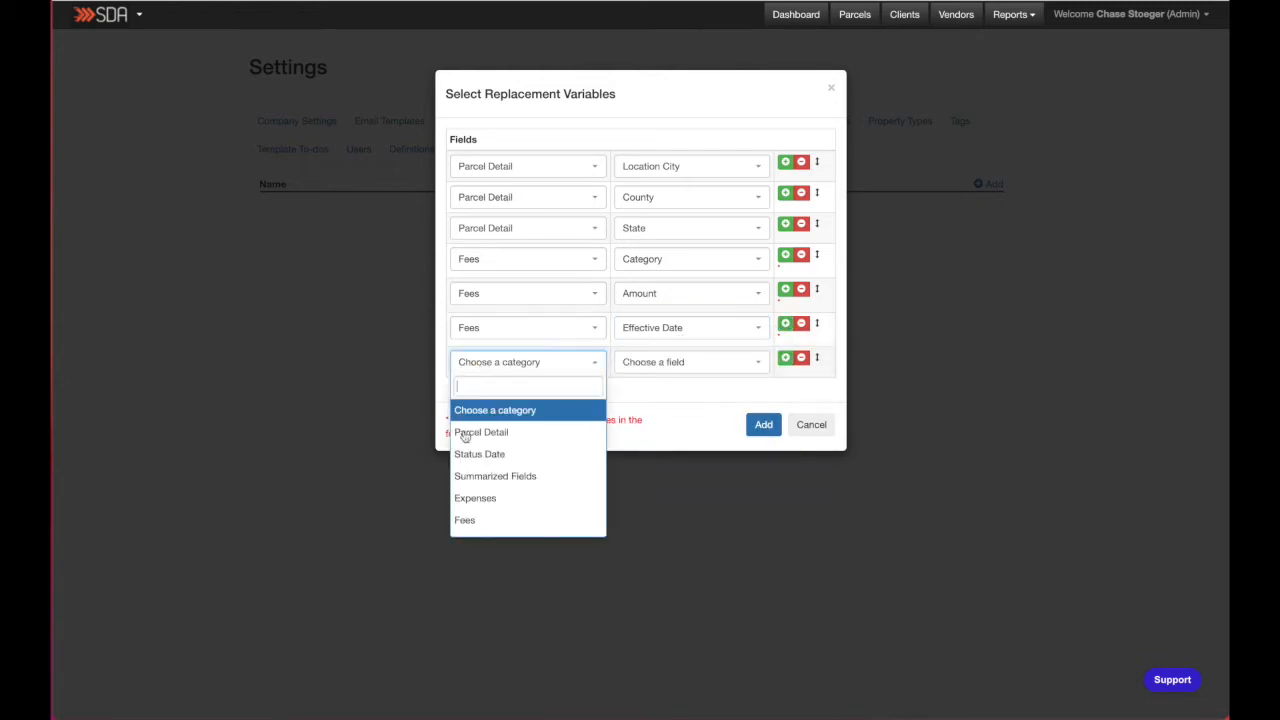
pyautogui.click(482, 518)
pyautogui.click(662, 368)
pyautogui.scroll(-1, 668, 440)
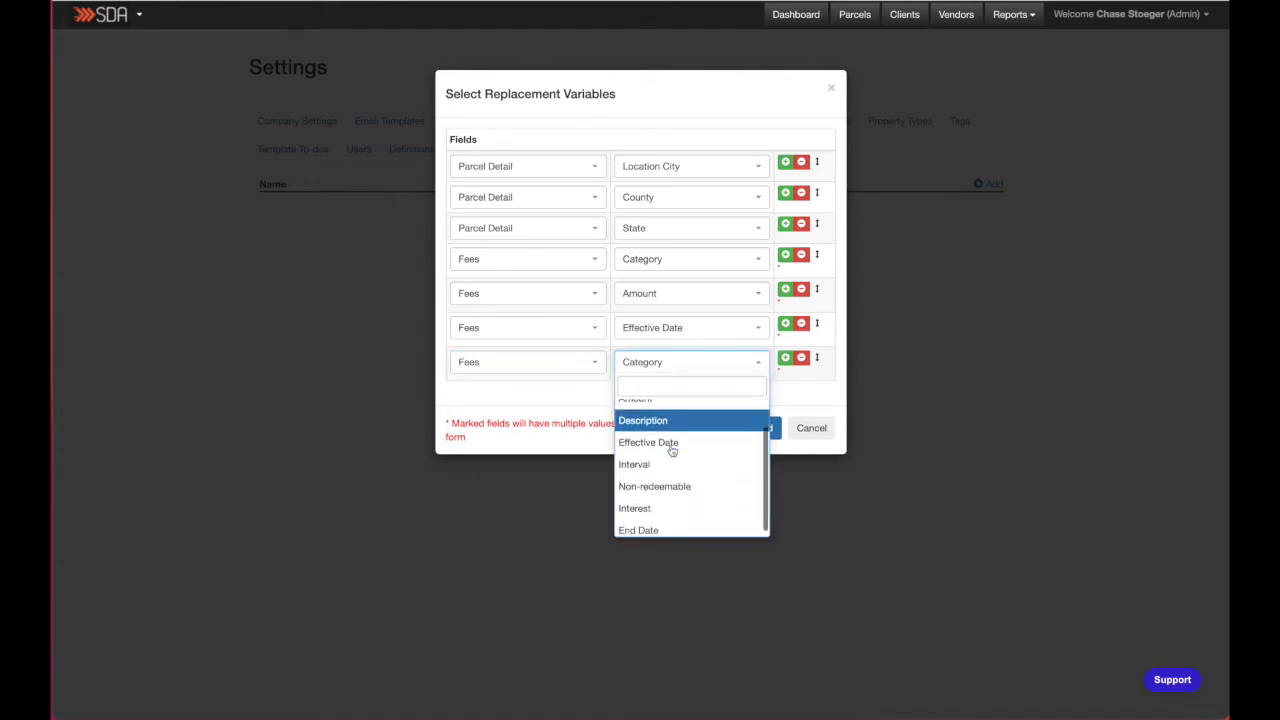
pyautogui.click(646, 505)
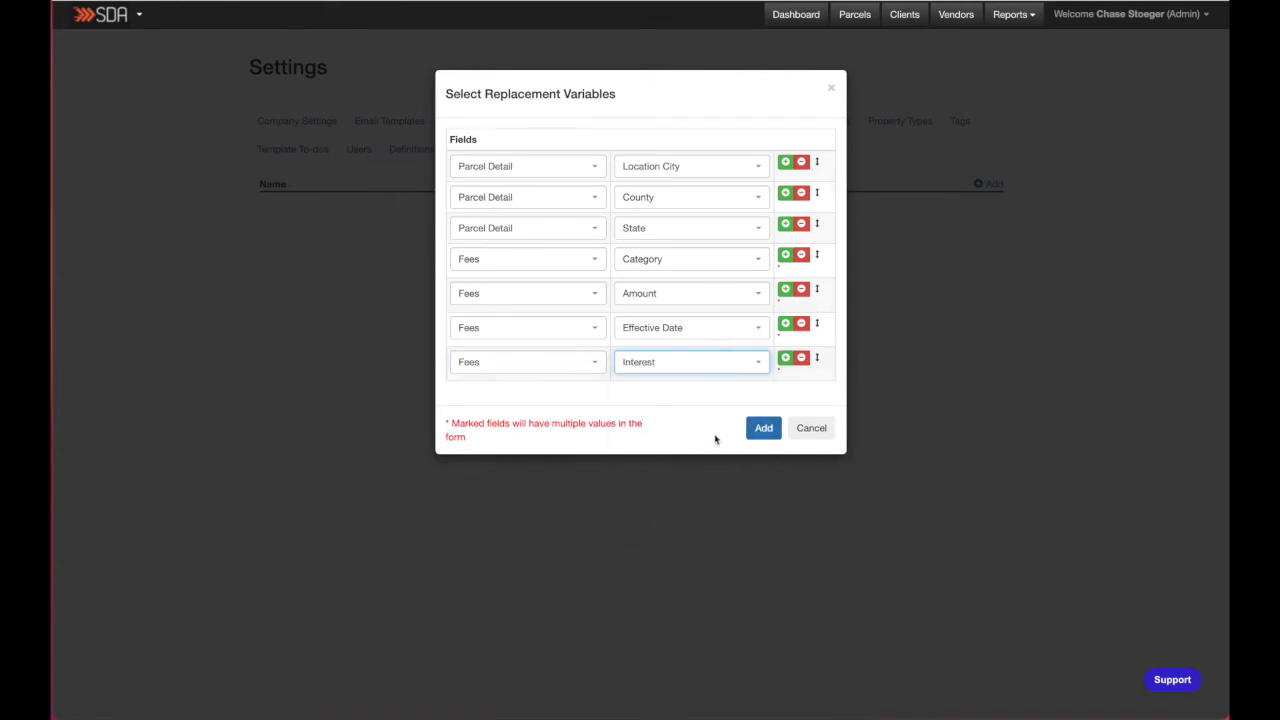
pyautogui.click(757, 433)
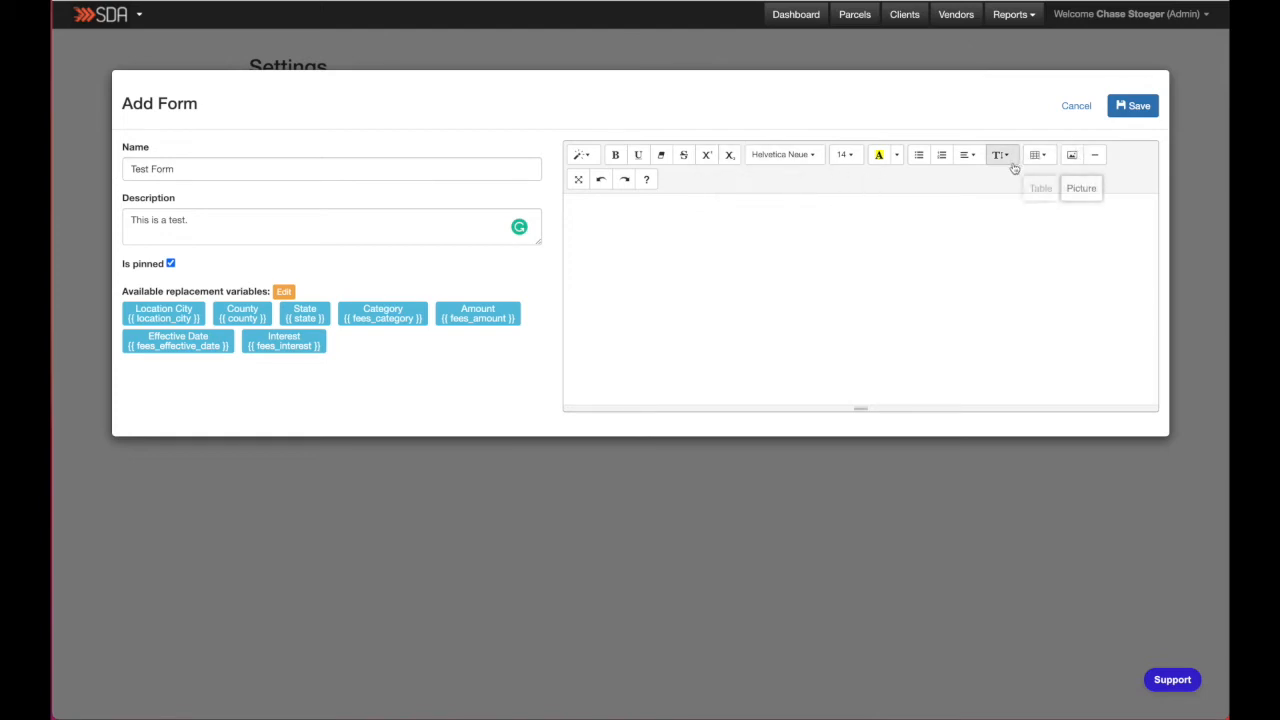
# - Insert the SDA logo image file at the top of the form body and shrink it to a small size
pyautogui.click(598, 205)
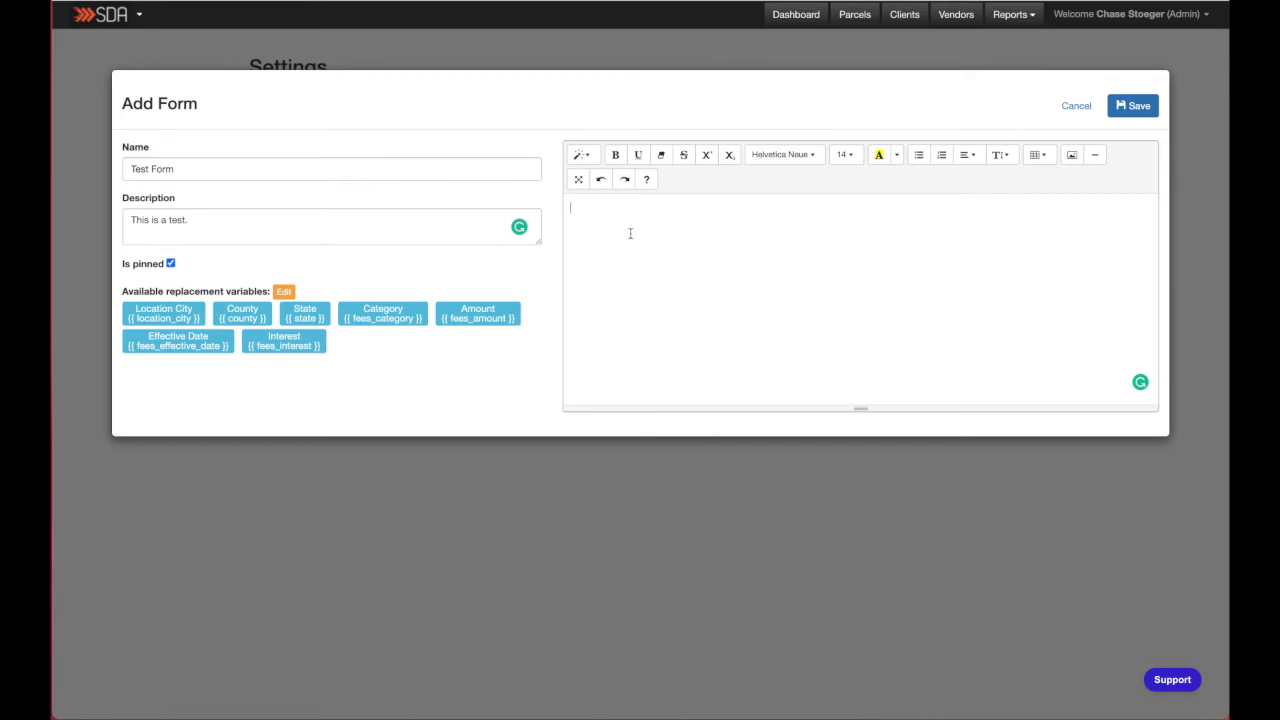
pyautogui.click(708, 248)
pyautogui.click(1072, 156)
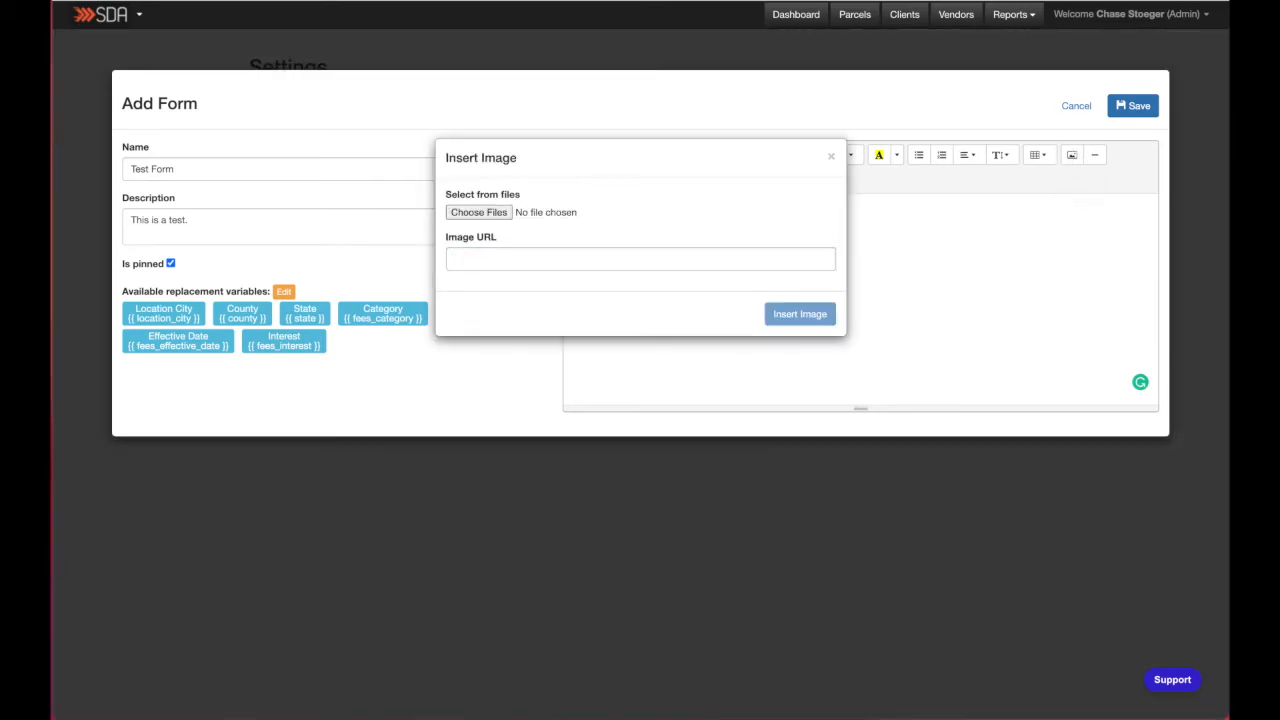
pyautogui.moveTo(610, 715); pyautogui.dragTo(505, 218)
pyautogui.click(790, 297)
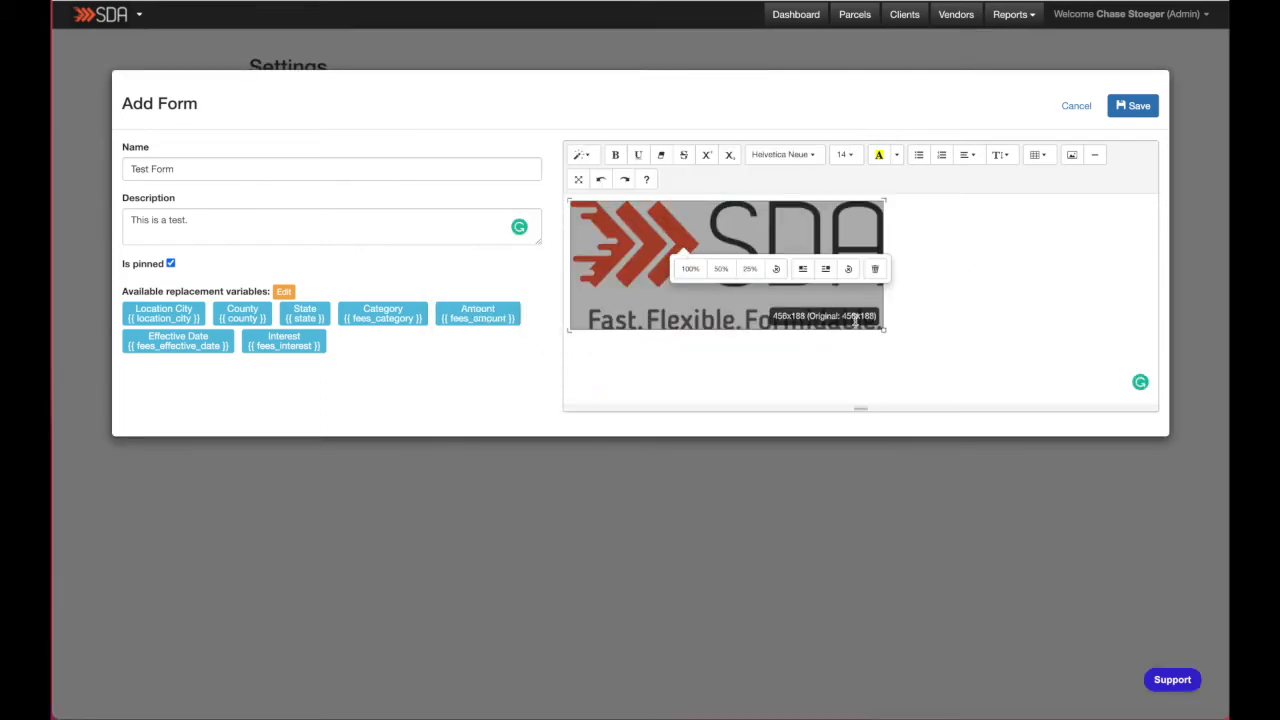
pyautogui.moveTo(878, 330); pyautogui.dragTo(645, 230)
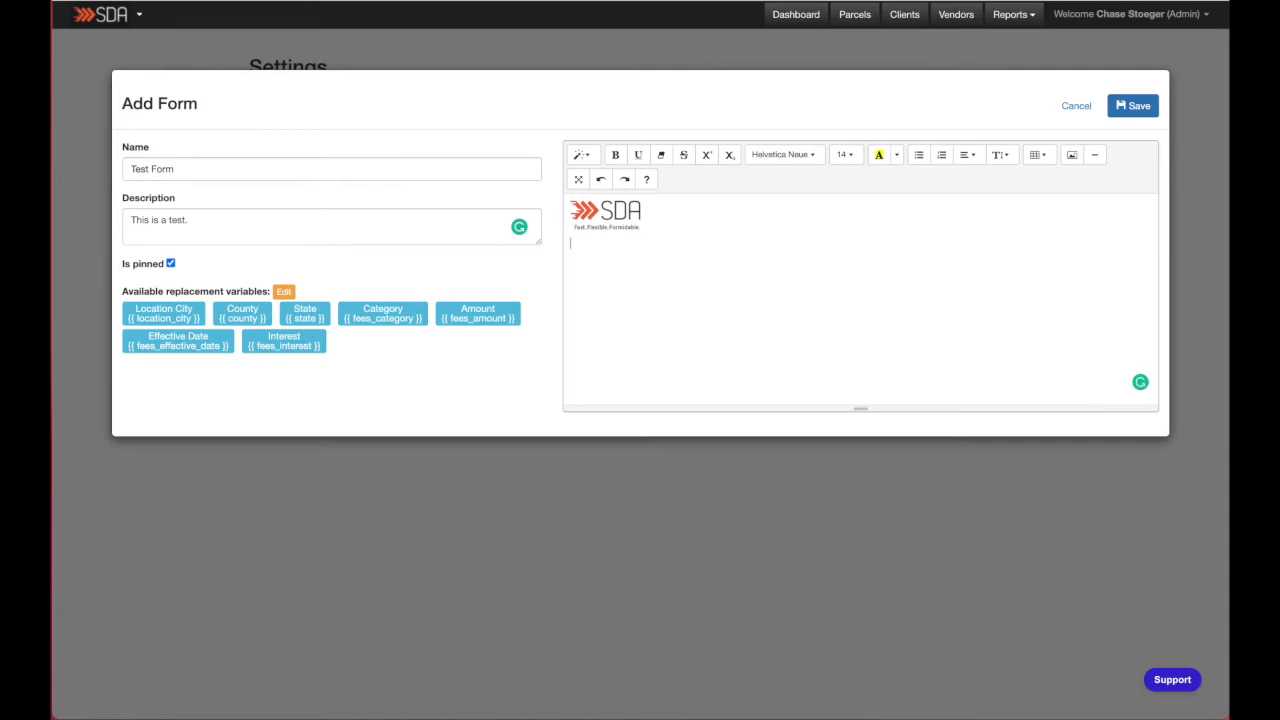
# - Write "This parcel is located at {{ location_city }}, {{ county }}, {{ state }}." below the logo using the variable chips
pyautogui.write('This parcel is located at')
pyautogui.click(173, 322)
pyautogui.write(',')
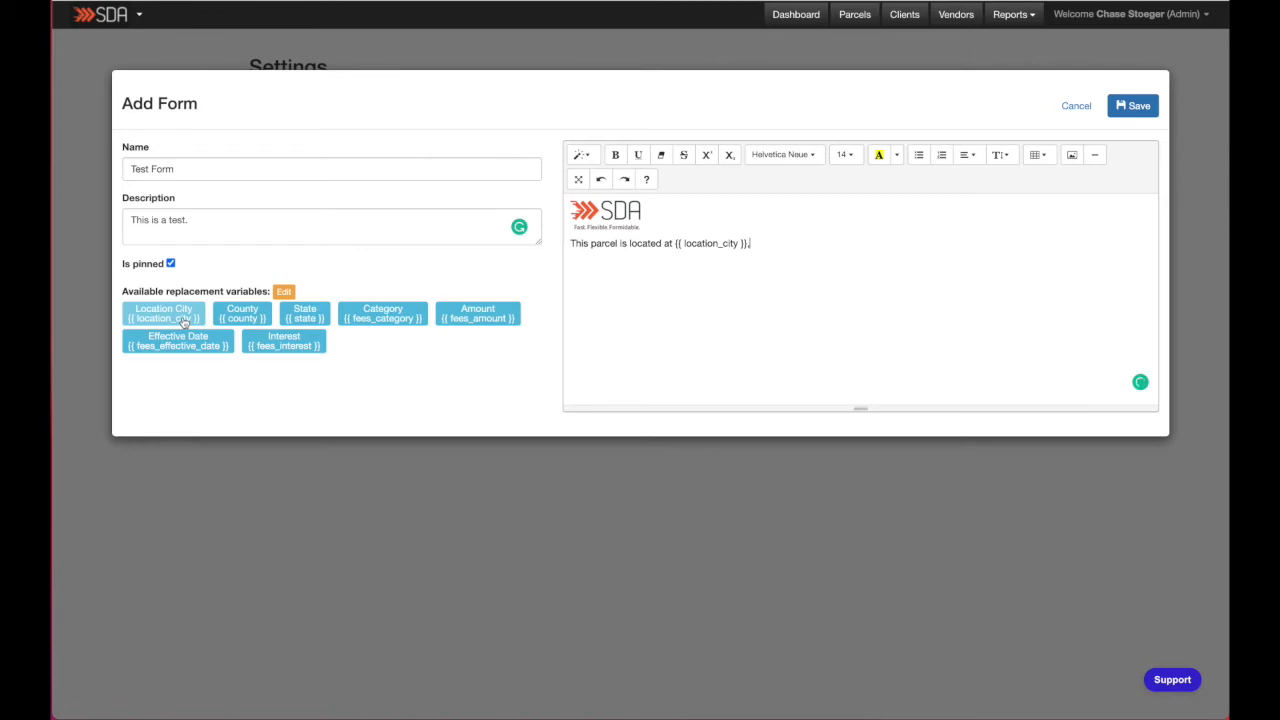
pyautogui.click(242, 318)
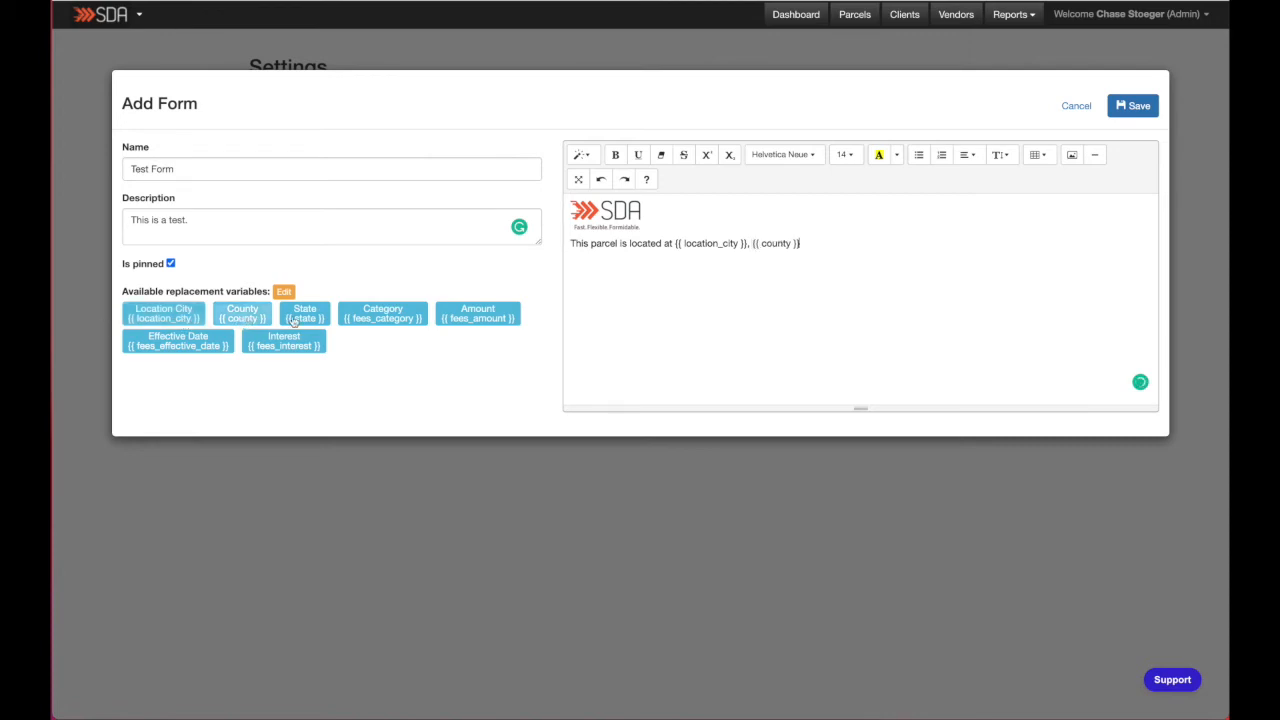
pyautogui.write(',')
pyautogui.click(313, 315)
pyautogui.write(', {{ state }}.')
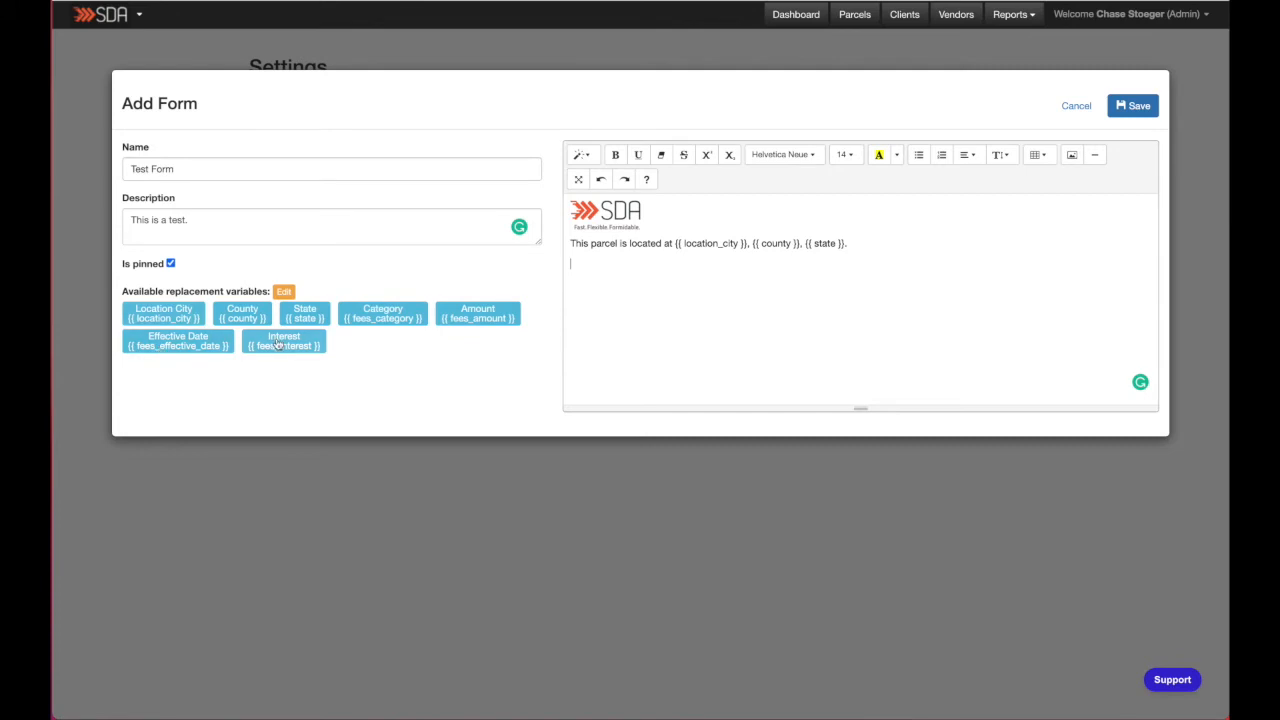
# - Insert a six-column, one-row table below the sentence
pyautogui.click(1040, 156)
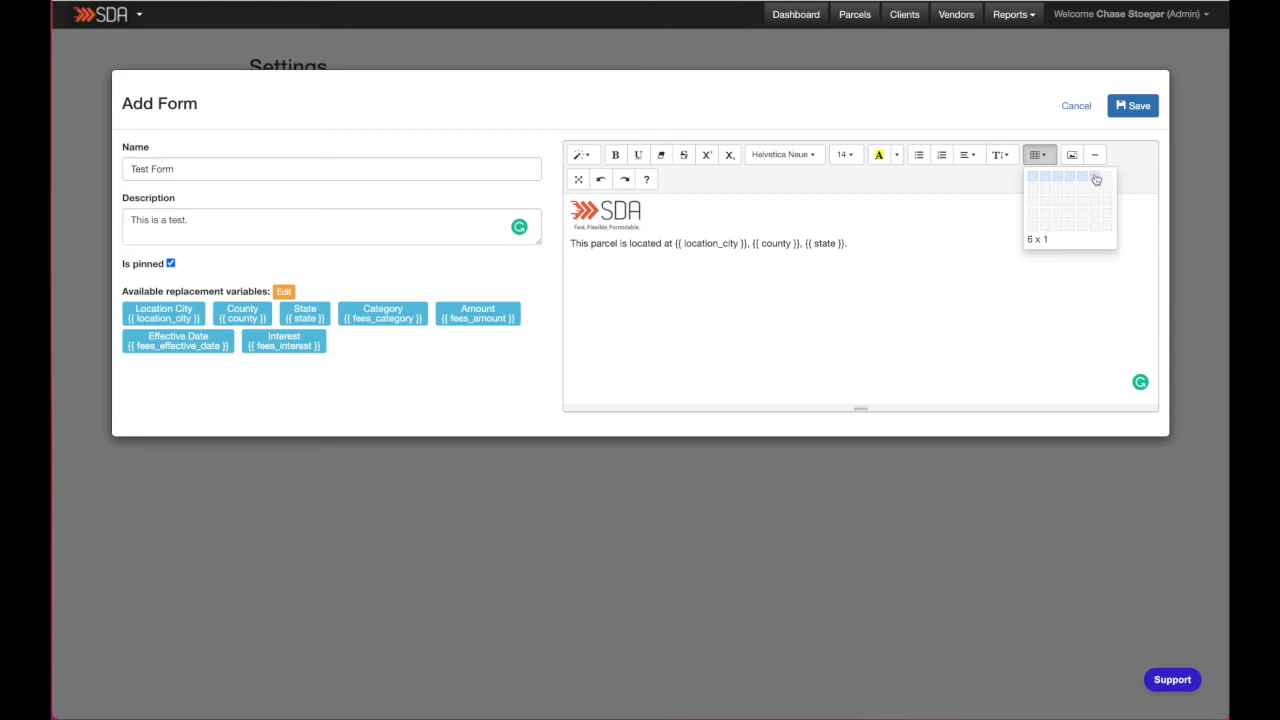
pyautogui.click(1096, 179)
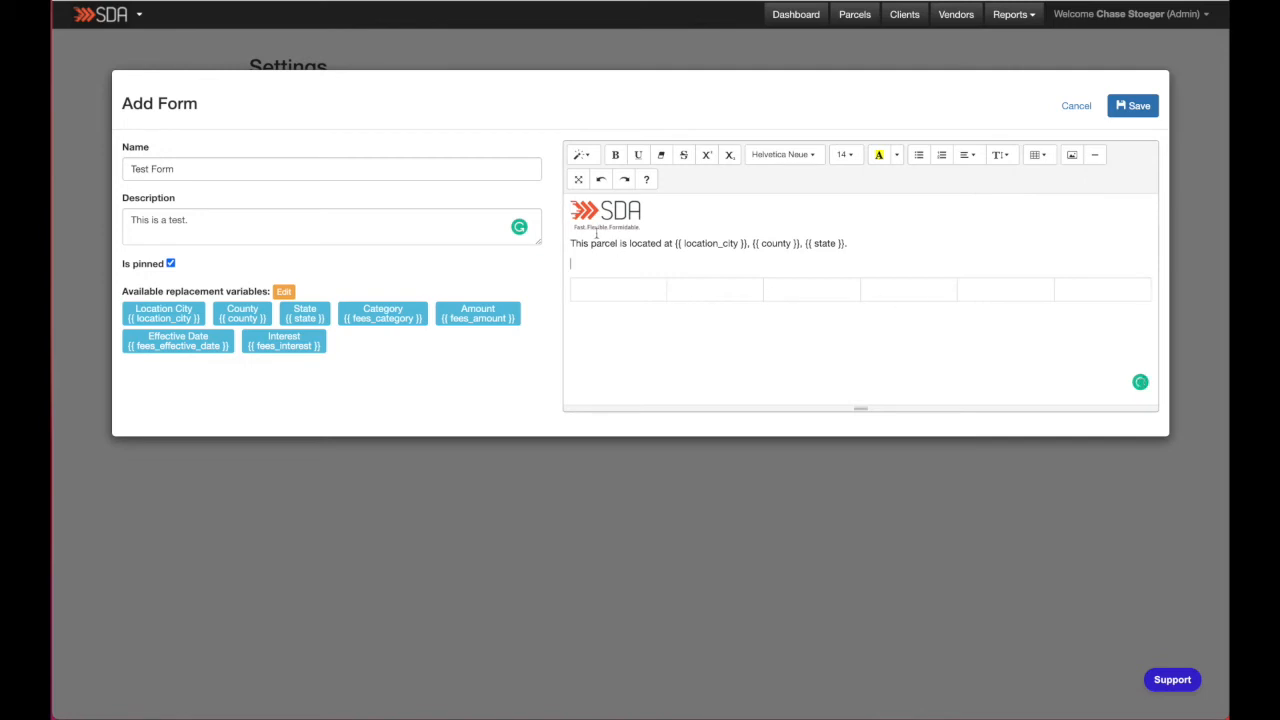
pyautogui.press('Delete')
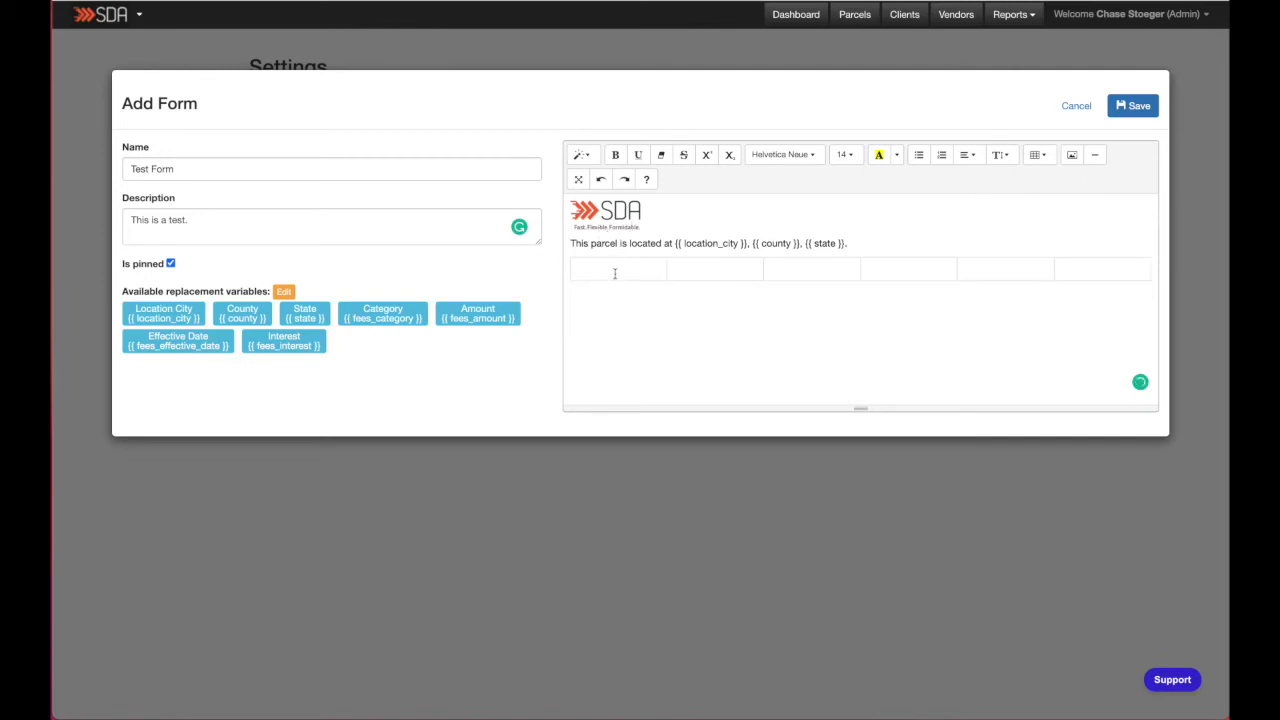
# - Fill the table cells with the Category, Amount, Effective Date and Interest variables
pyautogui.click(716, 270)
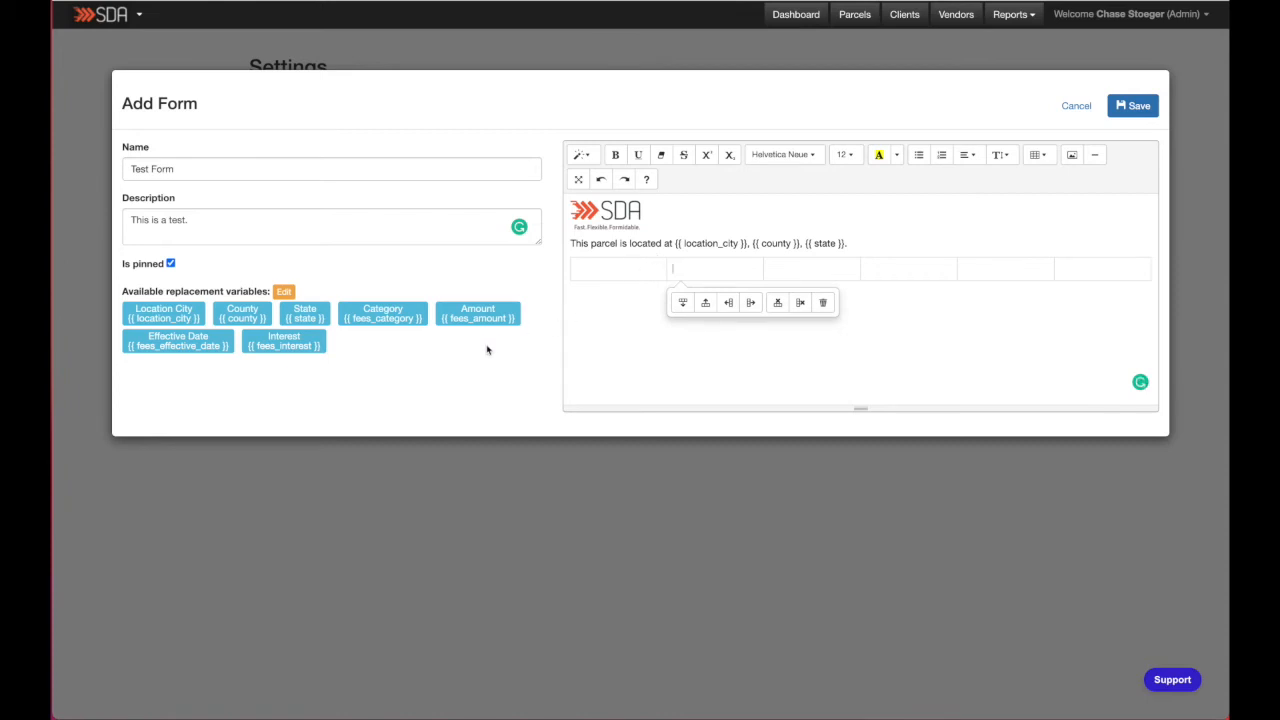
pyautogui.click(386, 316)
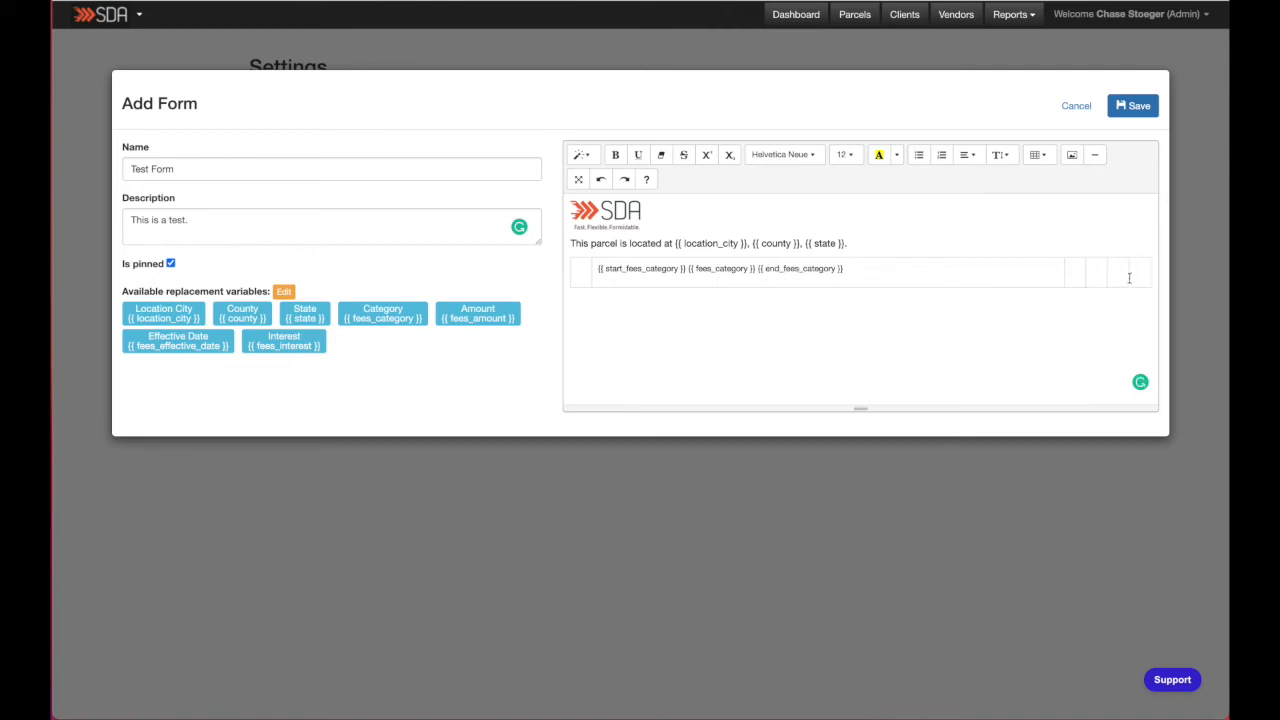
pyautogui.click(1077, 268)
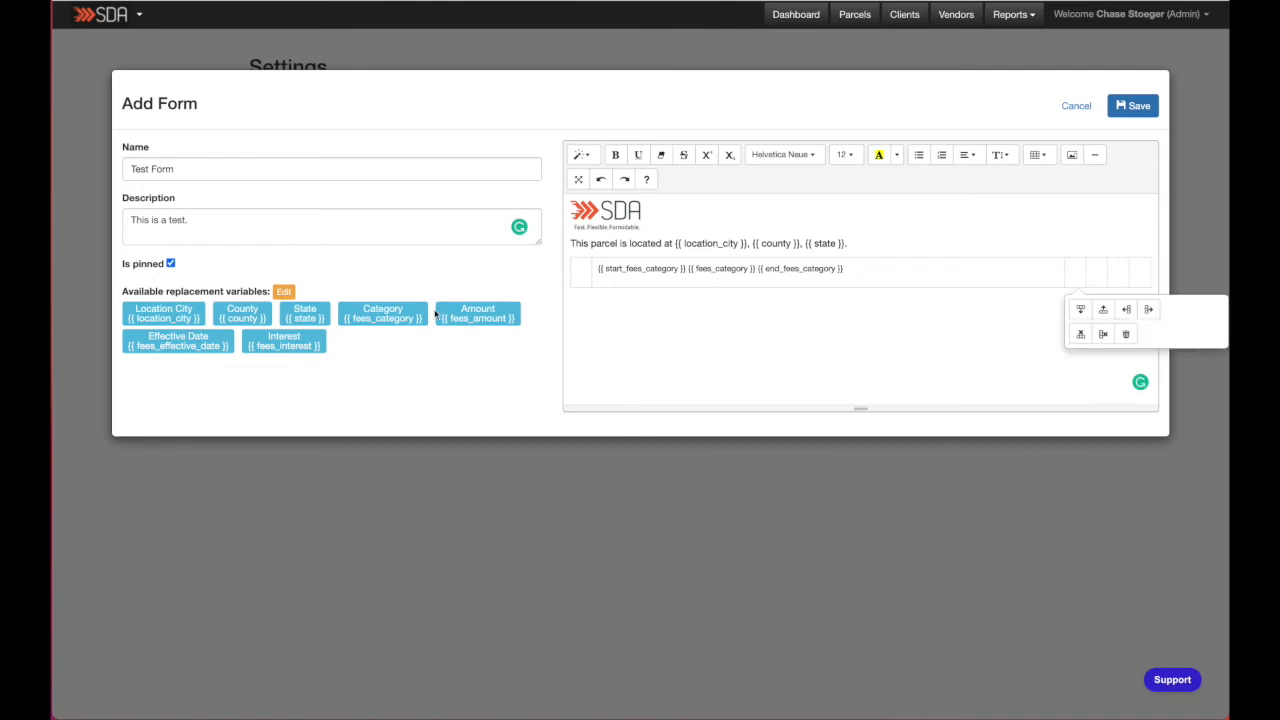
pyautogui.click(467, 316)
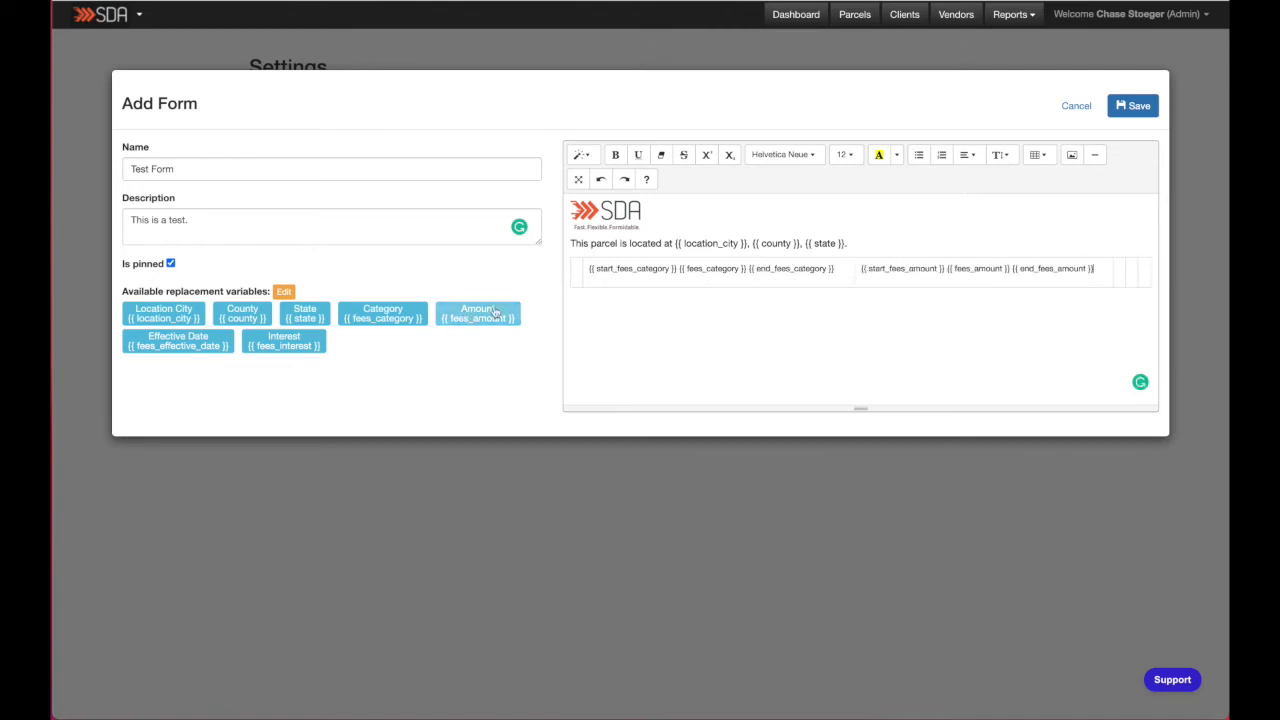
pyautogui.click(1120, 268)
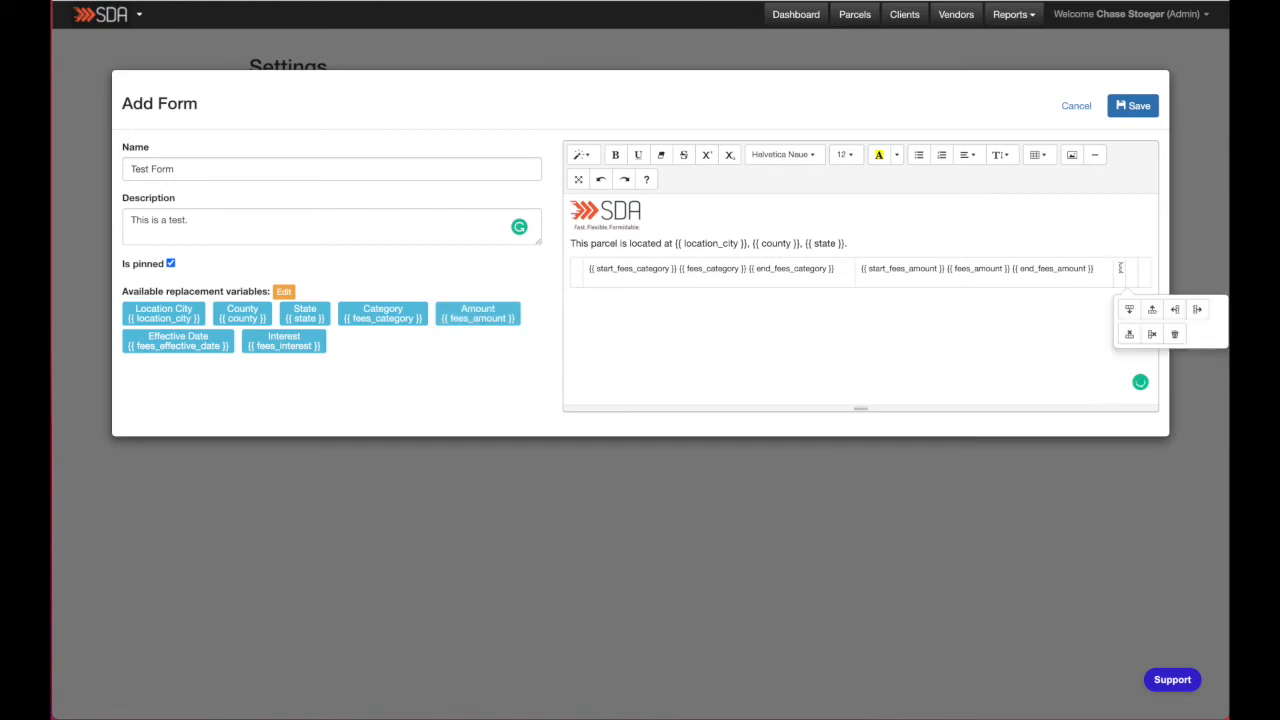
pyautogui.click(178, 341)
pyautogui.click(1135, 271)
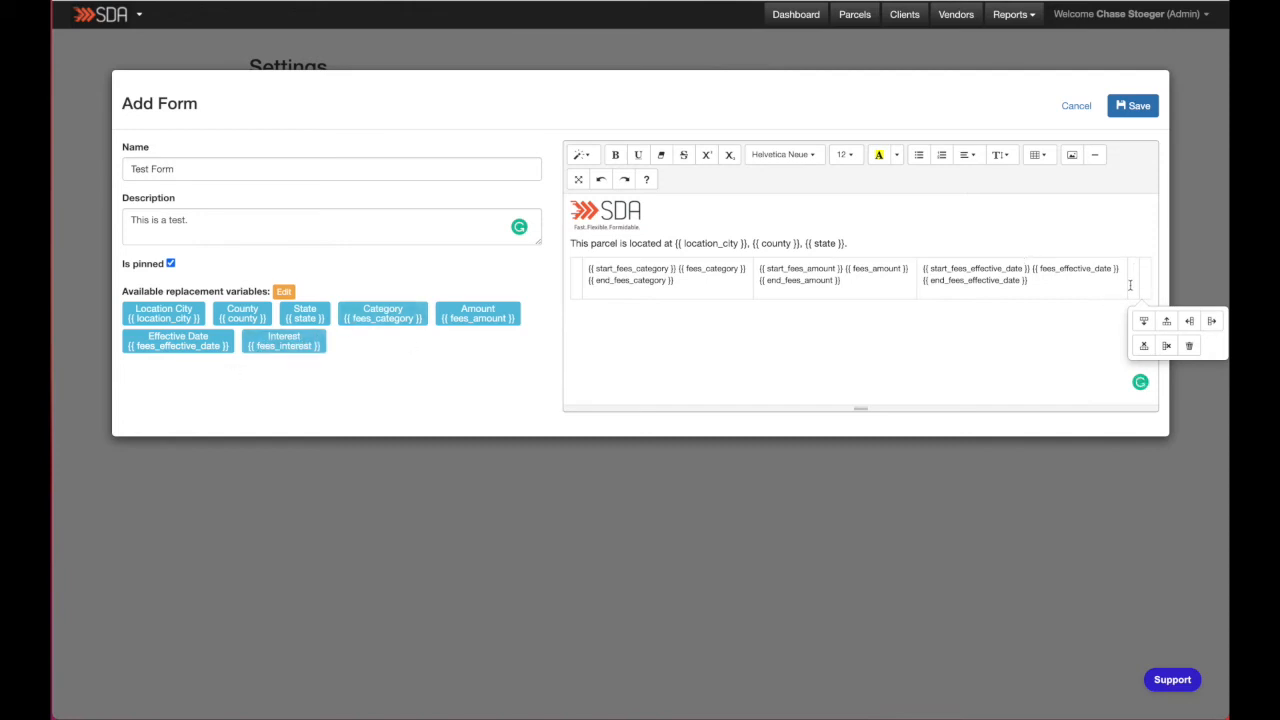
pyautogui.click(284, 340)
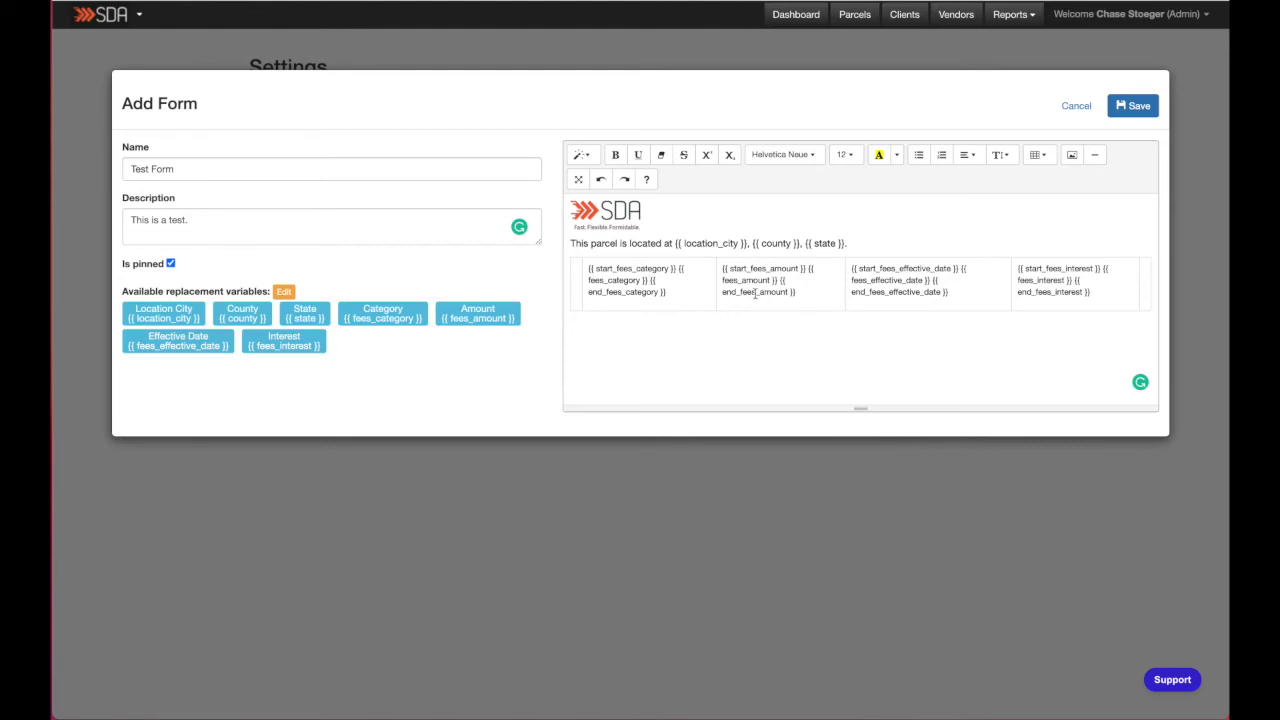
# - Move each cell's end_ variable onto its own line with line breaks
pyautogui.press('Return')
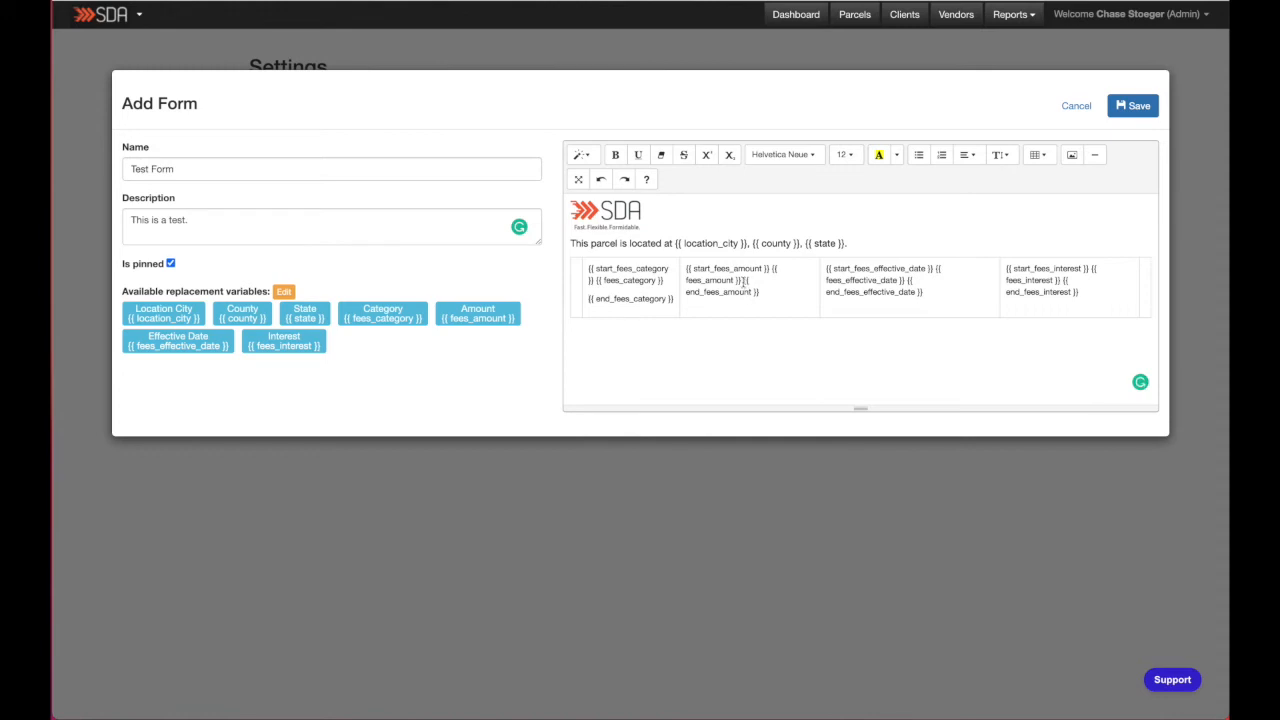
pyautogui.press('Return')
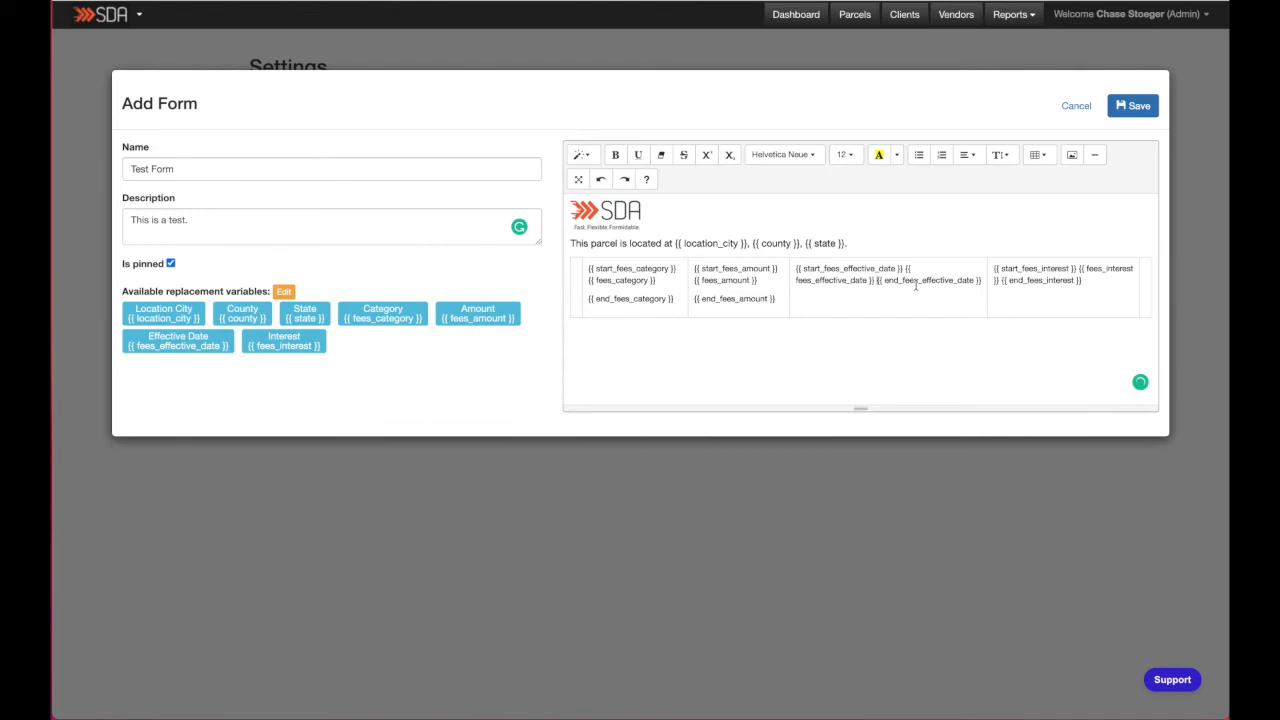
pyautogui.press('Return')
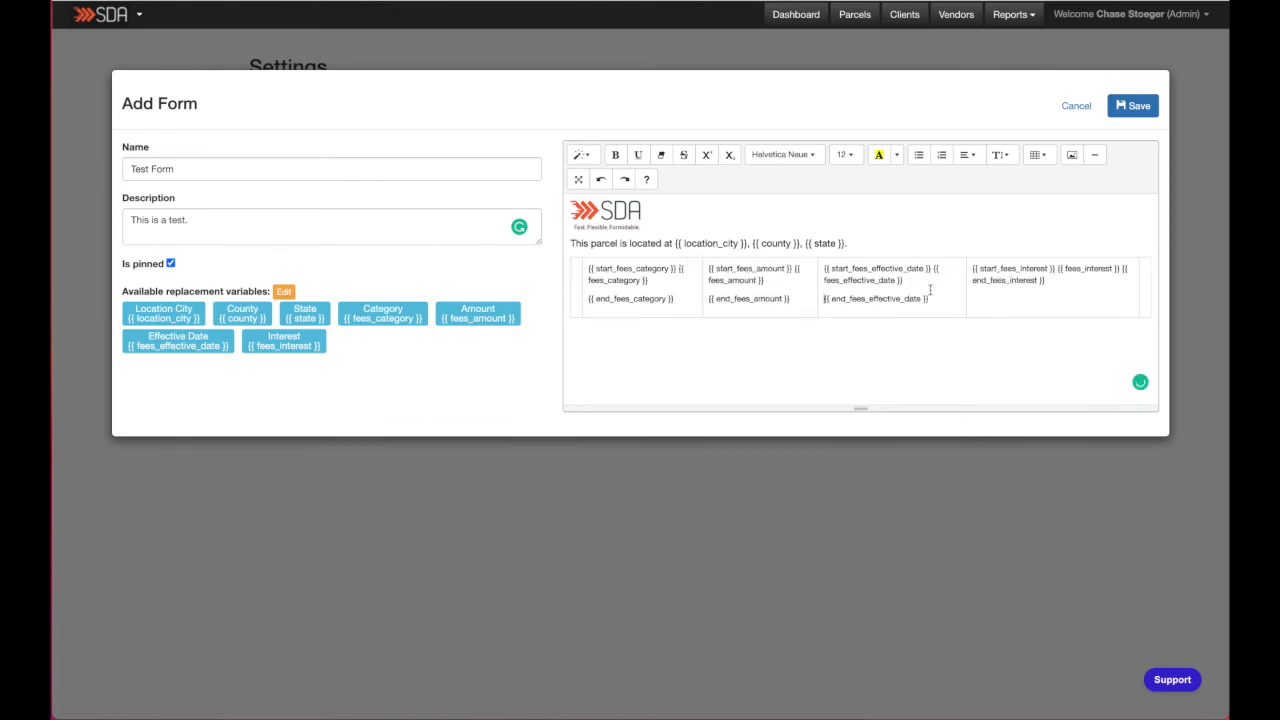
pyautogui.click(1119, 268)
pyautogui.press('Return')
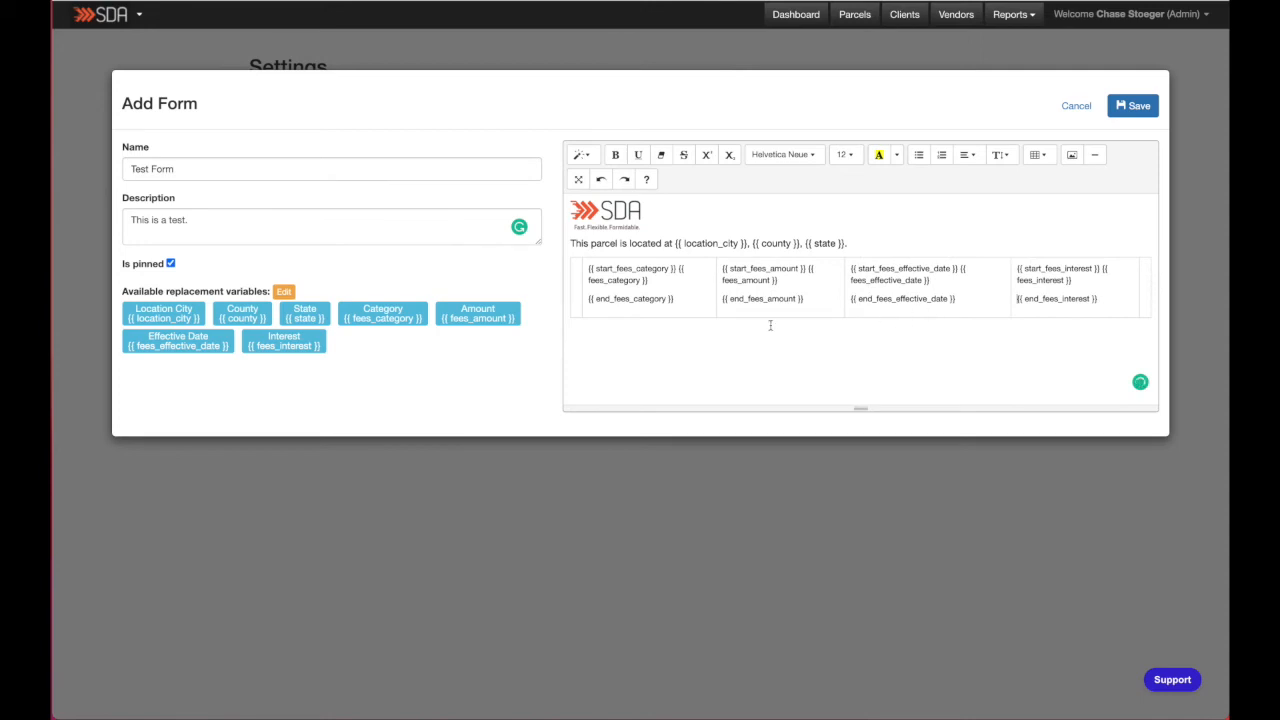
# - Bold the category column's text and the variables in the location sentence
pyautogui.moveTo(688, 298); pyautogui.dragTo(577, 269)
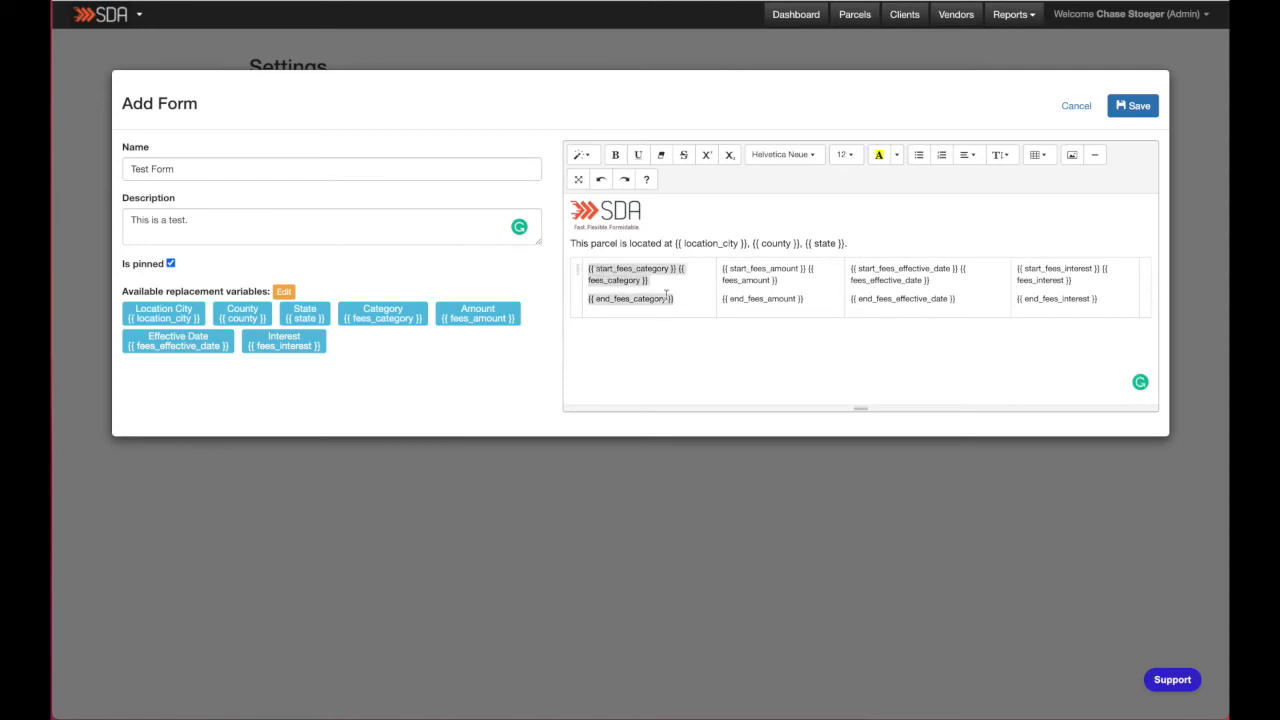
pyautogui.click(615, 154)
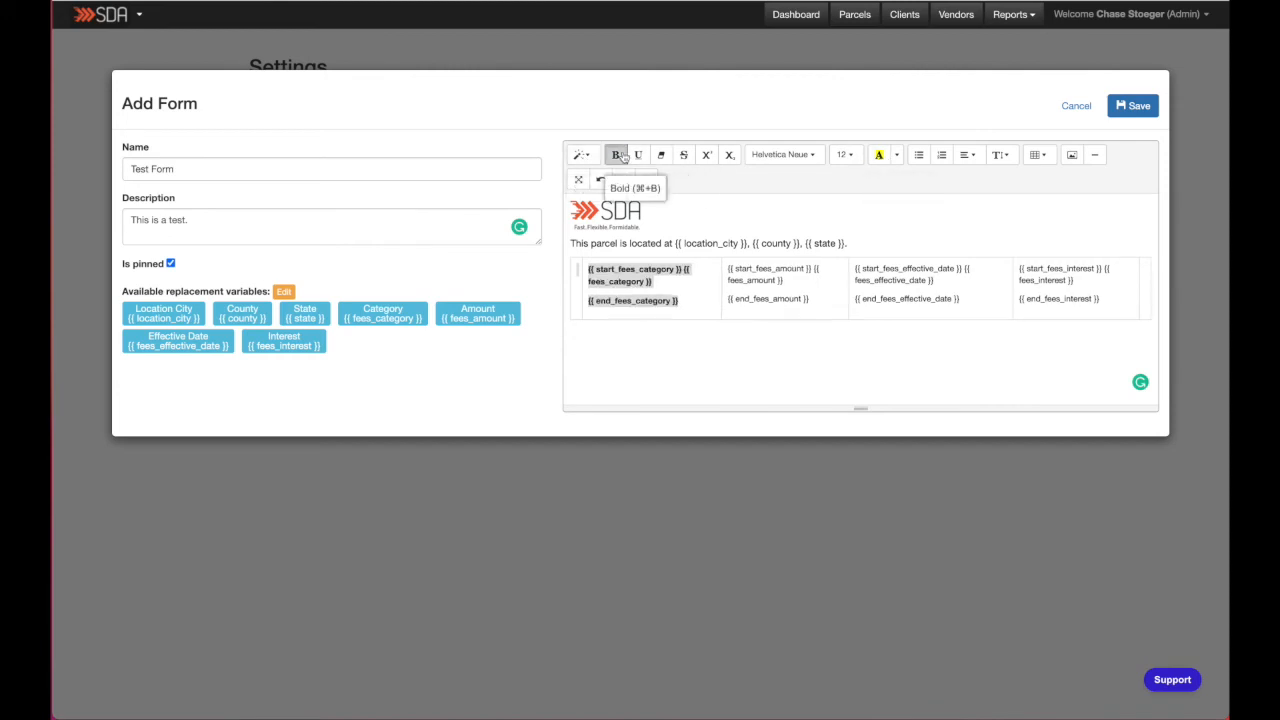
pyautogui.moveTo(845, 243); pyautogui.dragTo(675, 243)
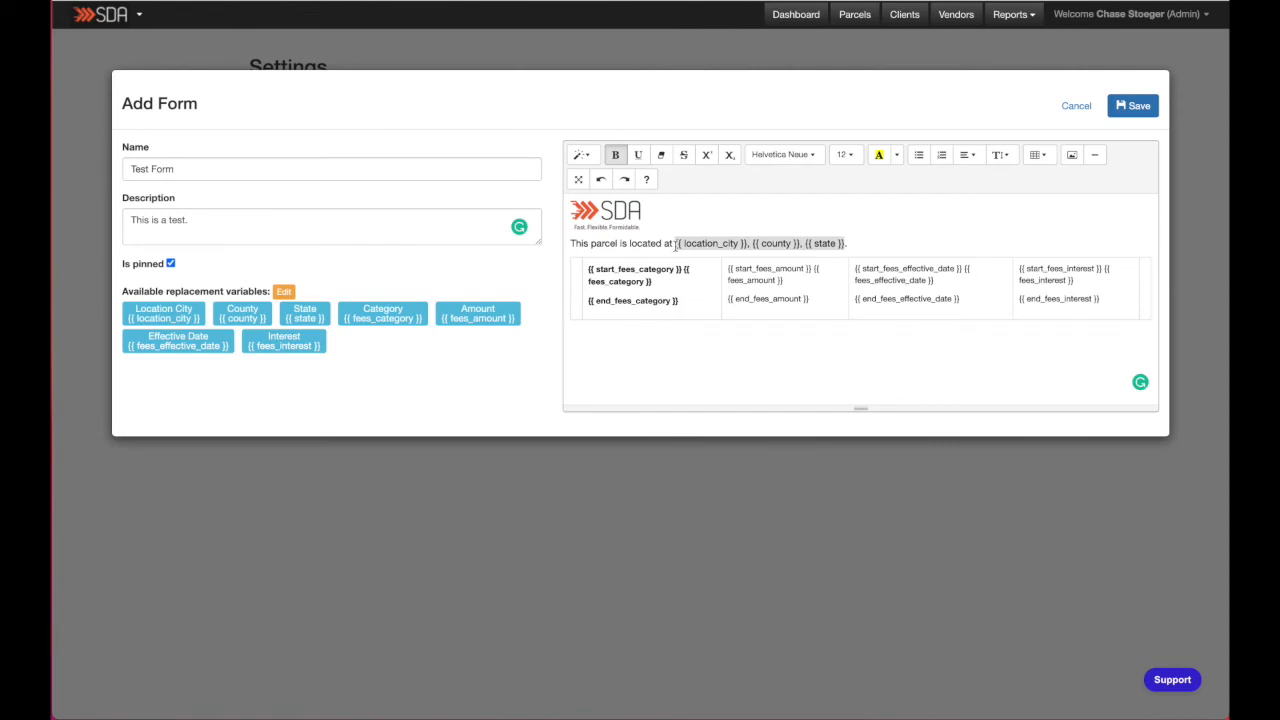
pyautogui.click(615, 155)
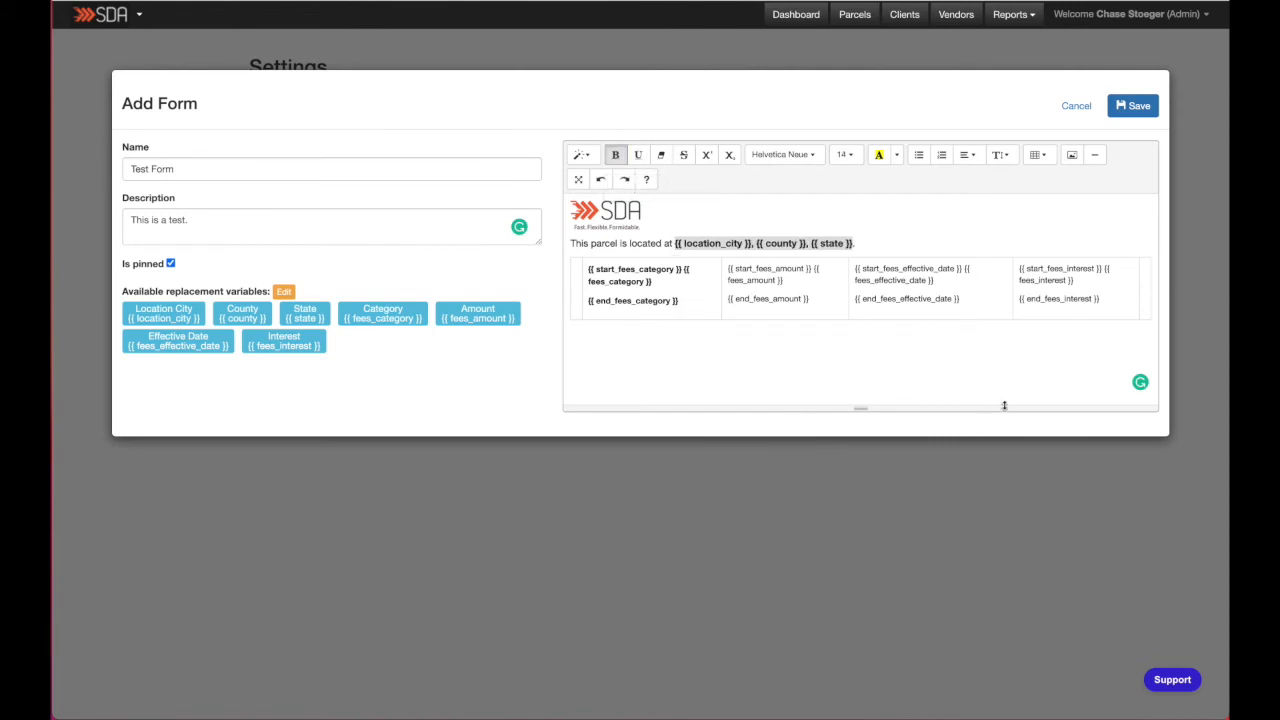
# - Select all the body content and set its font size to 10
pyautogui.click(1008, 336)
pyautogui.moveTo(942, 345); pyautogui.dragTo(572, 240)
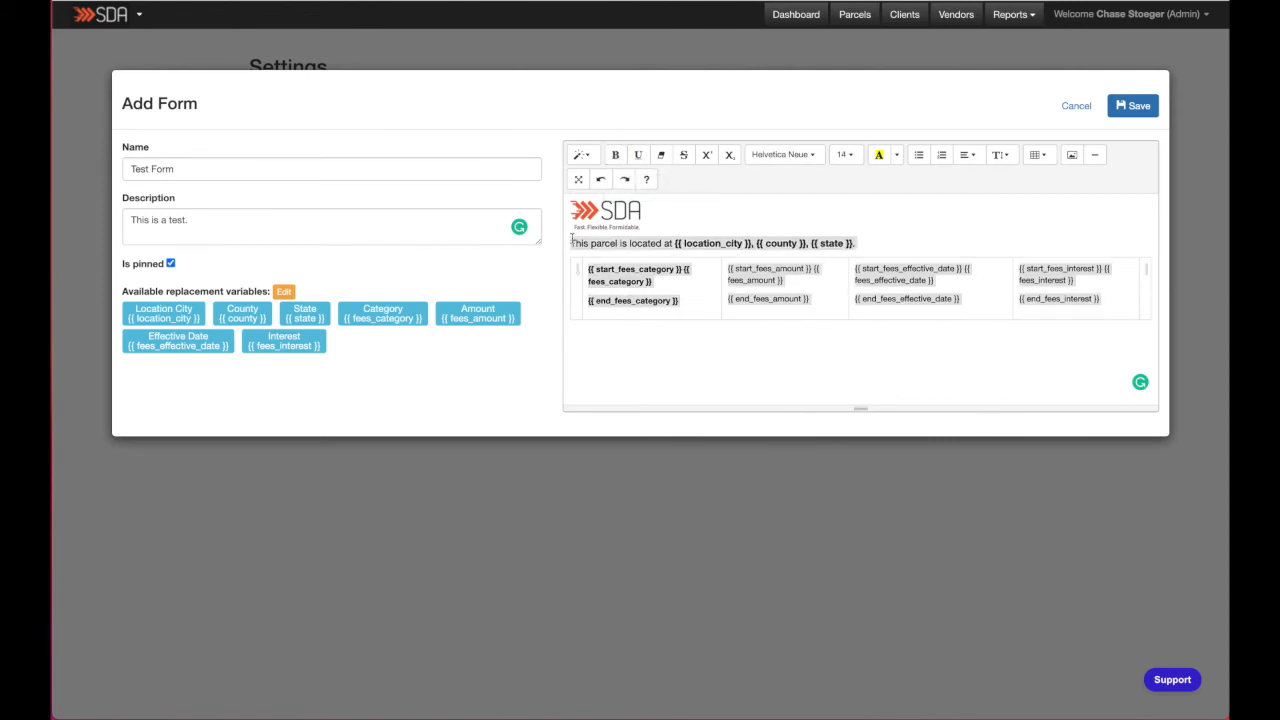
pyautogui.click(846, 155)
pyautogui.click(853, 218)
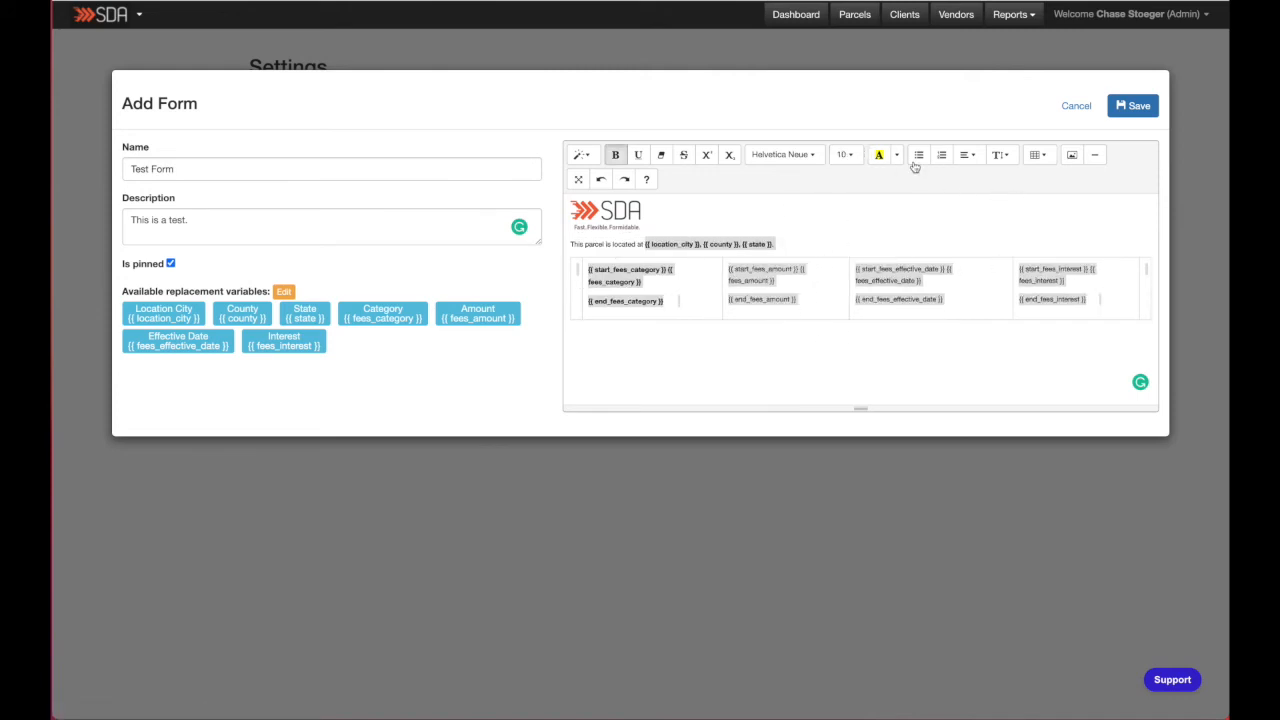
pyautogui.click(930, 340)
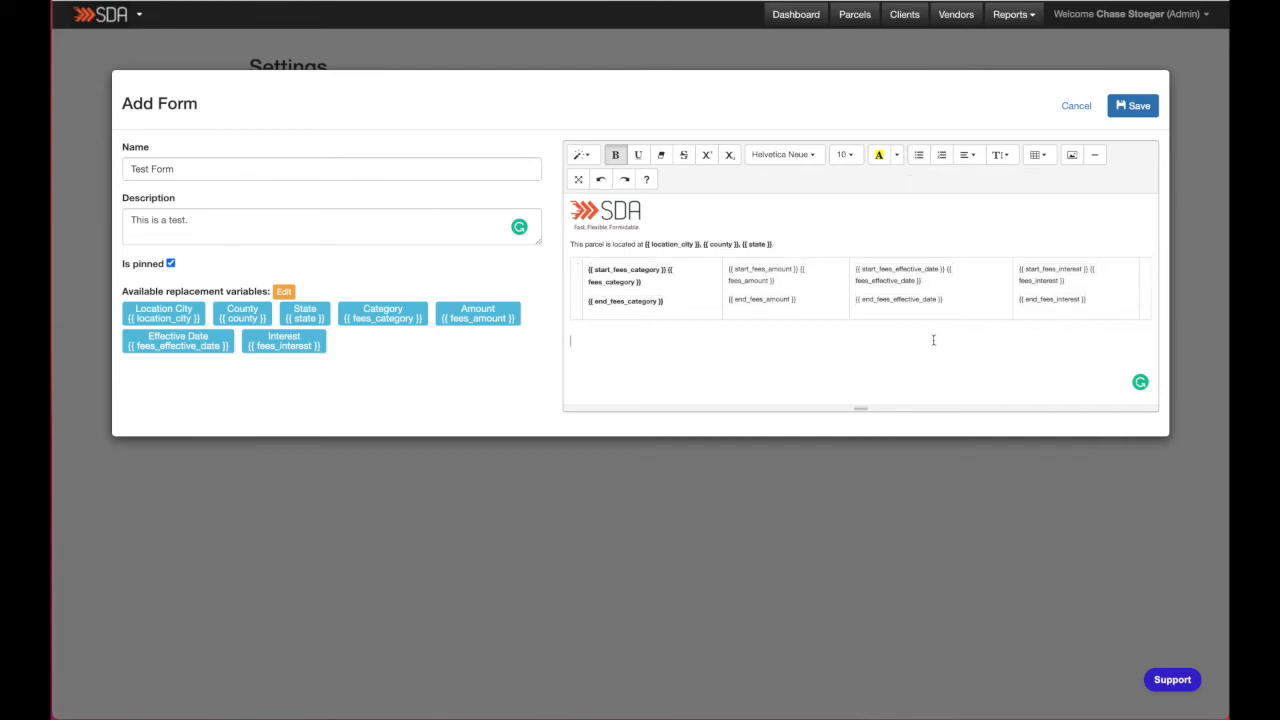
# - Reduce the body content's line height to the smallest option and save the form
pyautogui.moveTo(565, 250); pyautogui.dragTo(565, 243)
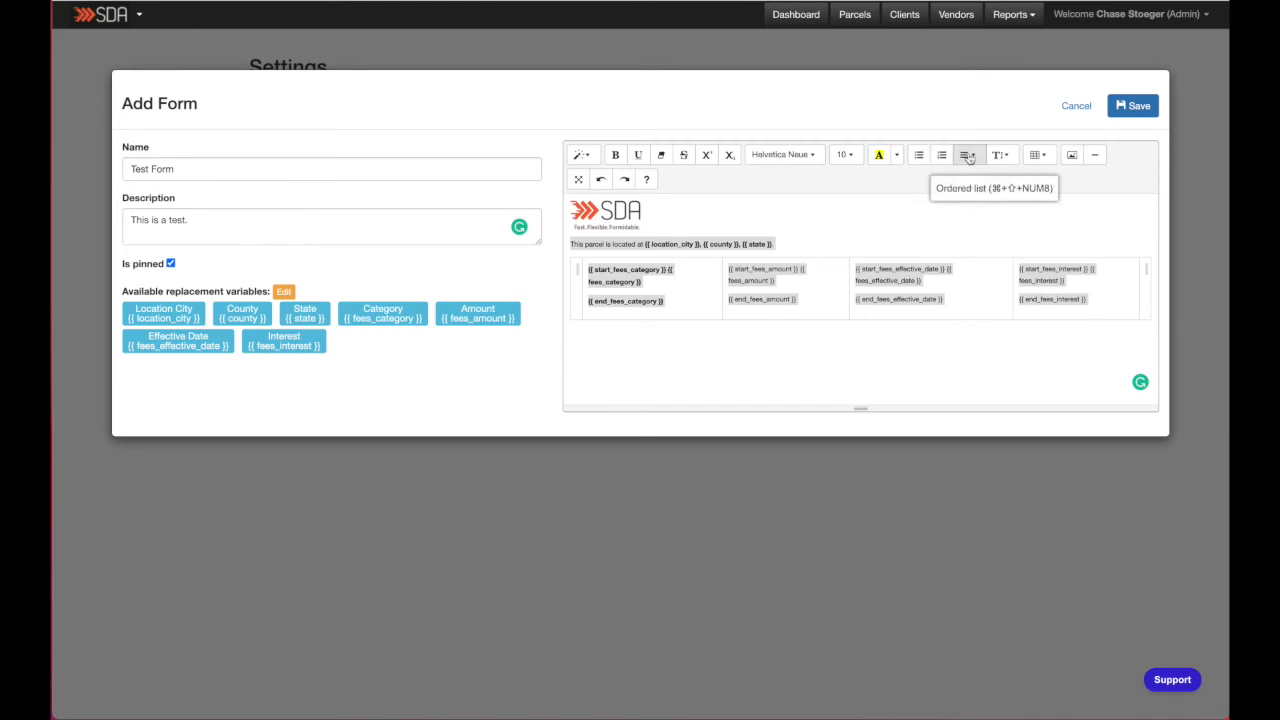
pyautogui.click(1000, 155)
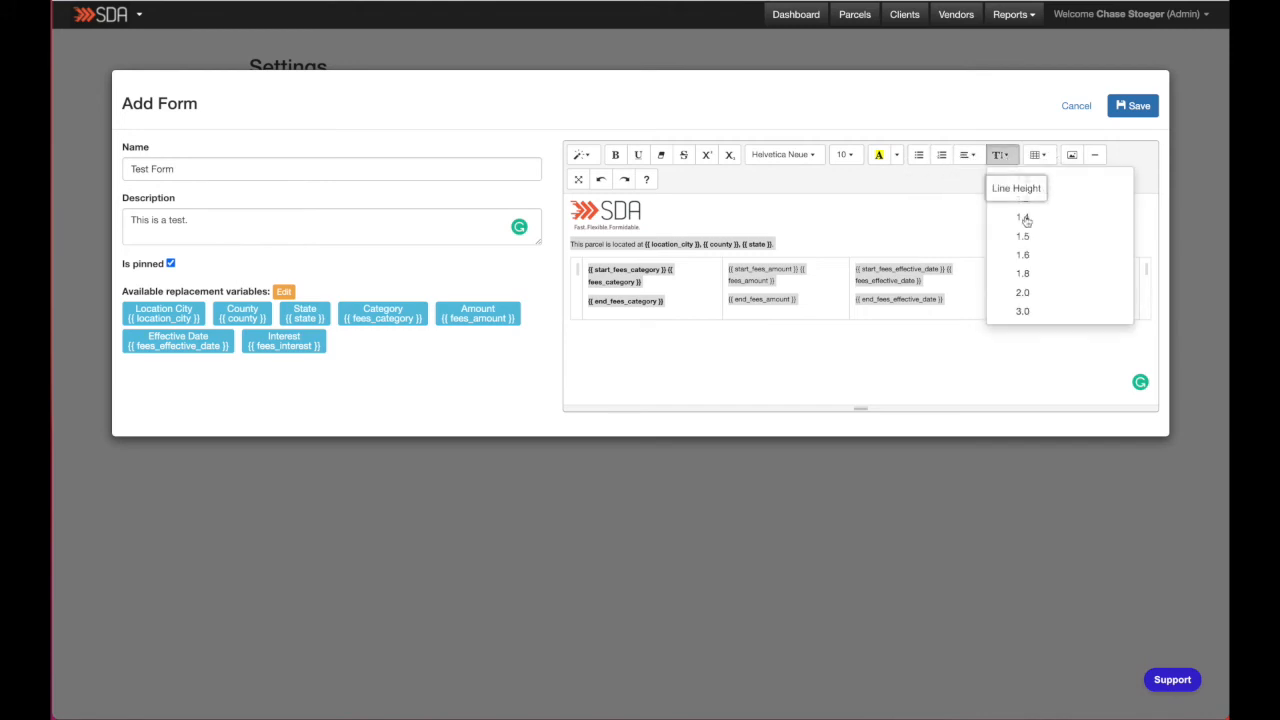
pyautogui.click(1057, 184)
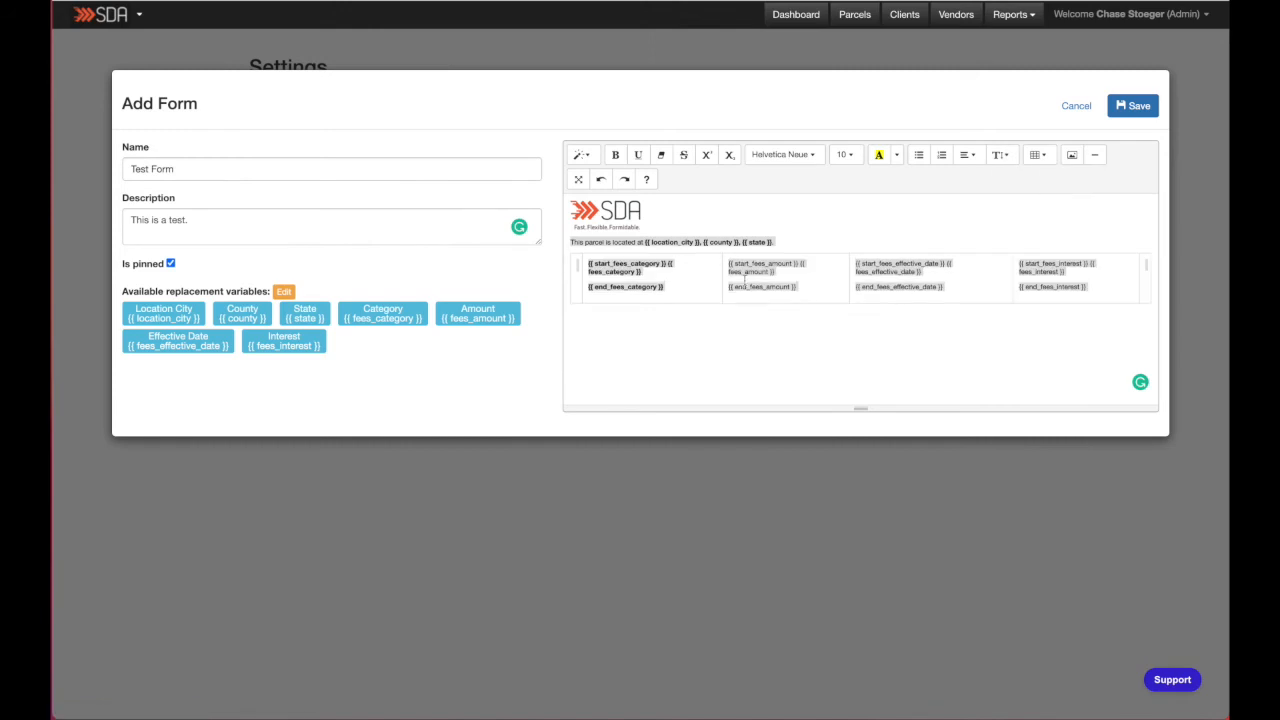
pyautogui.click(785, 336)
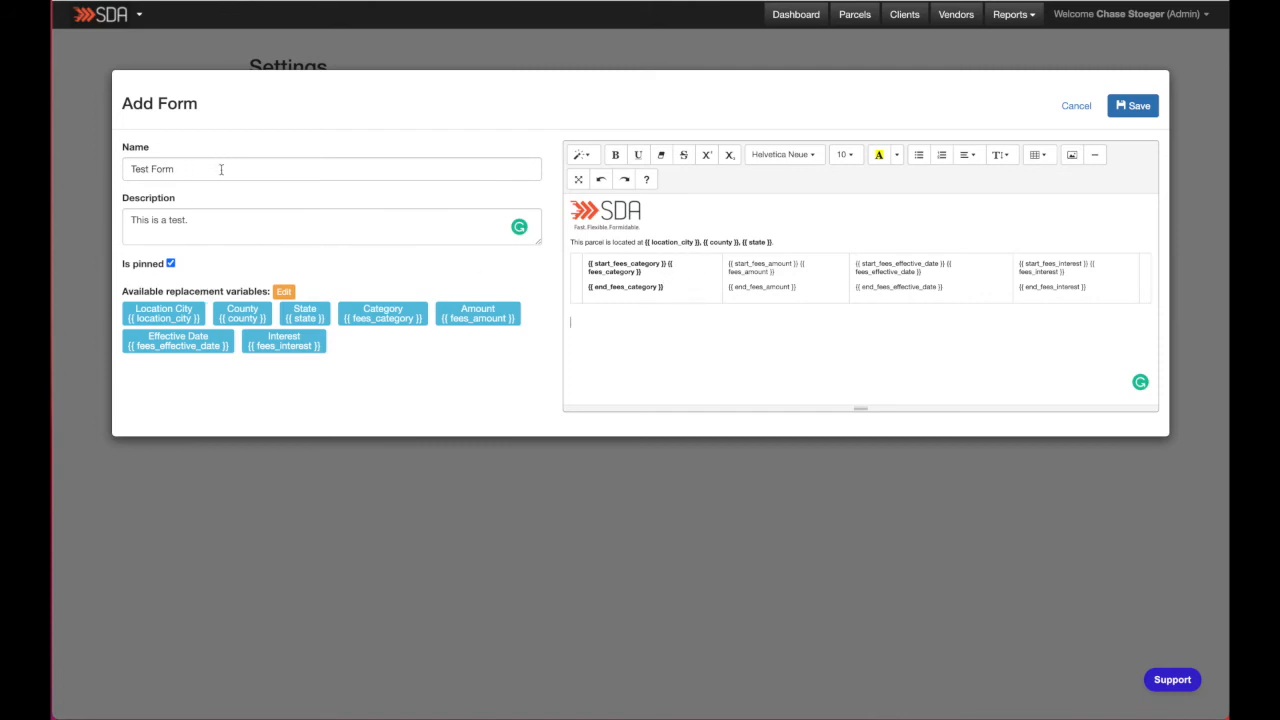
pyautogui.click(1139, 107)
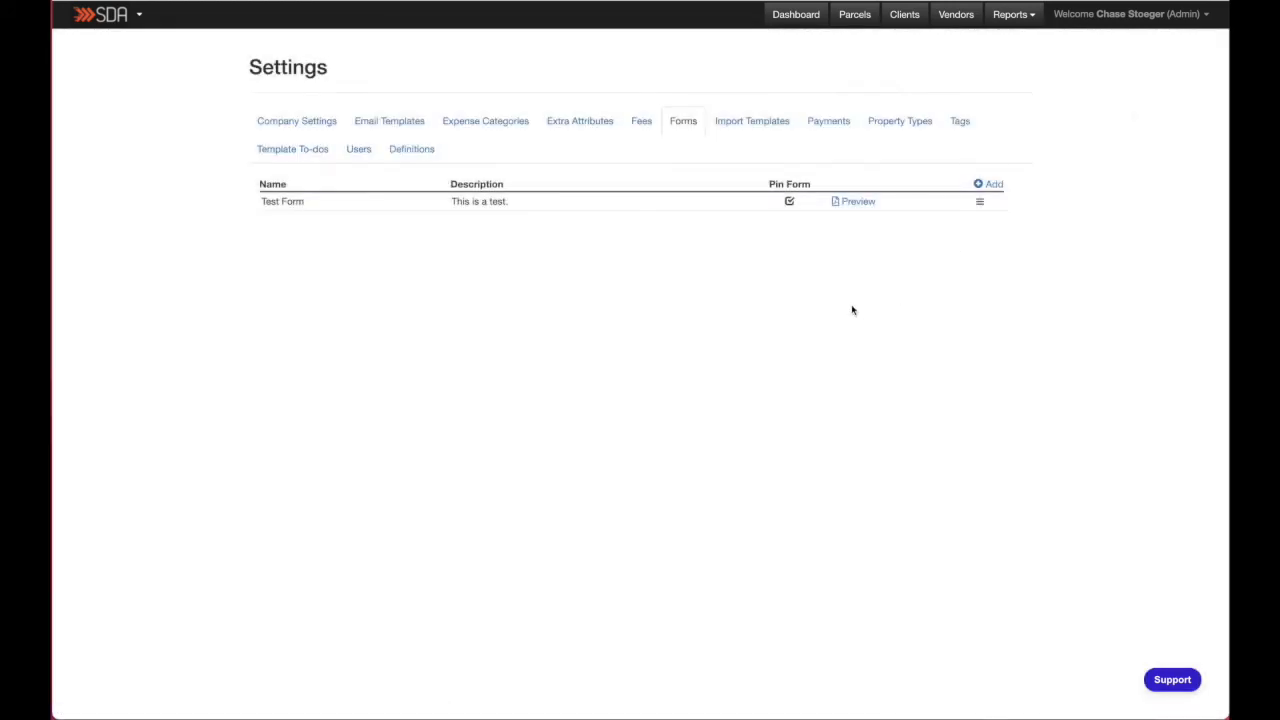
# - Preview the saved Test Form as a PDF, then close the preview
pyautogui.click(840, 202)
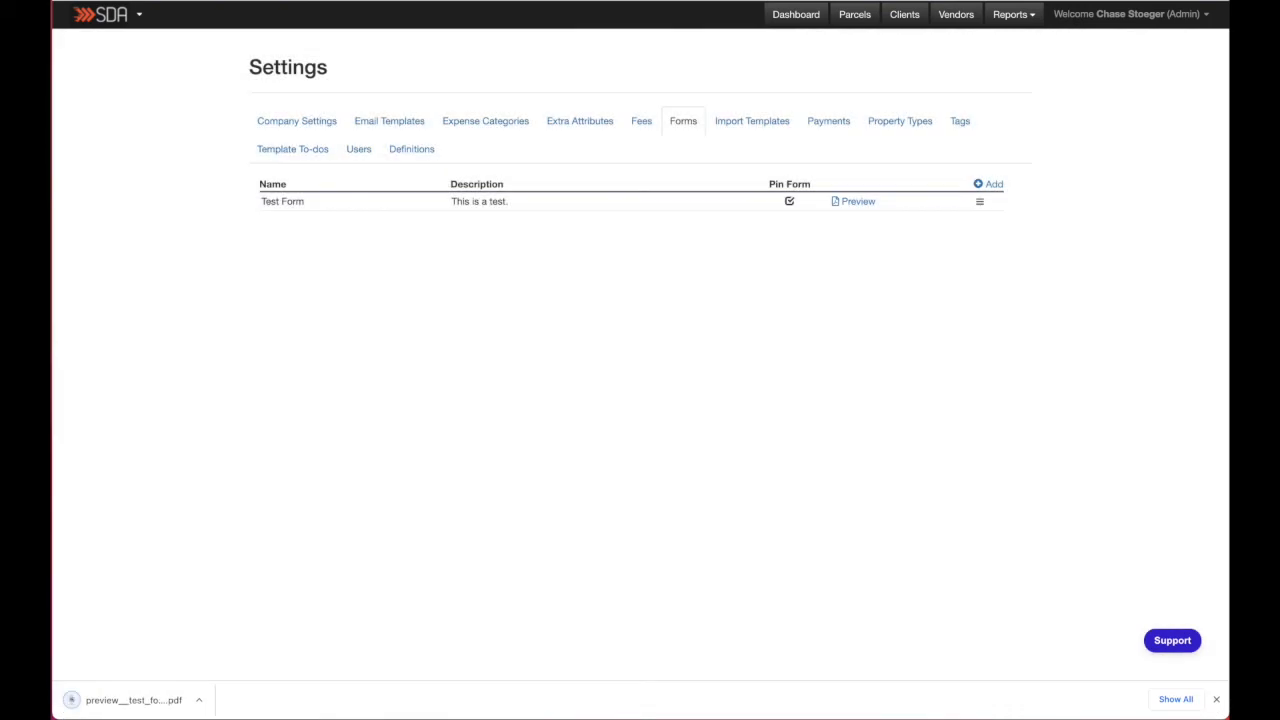
pyautogui.click(143, 700)
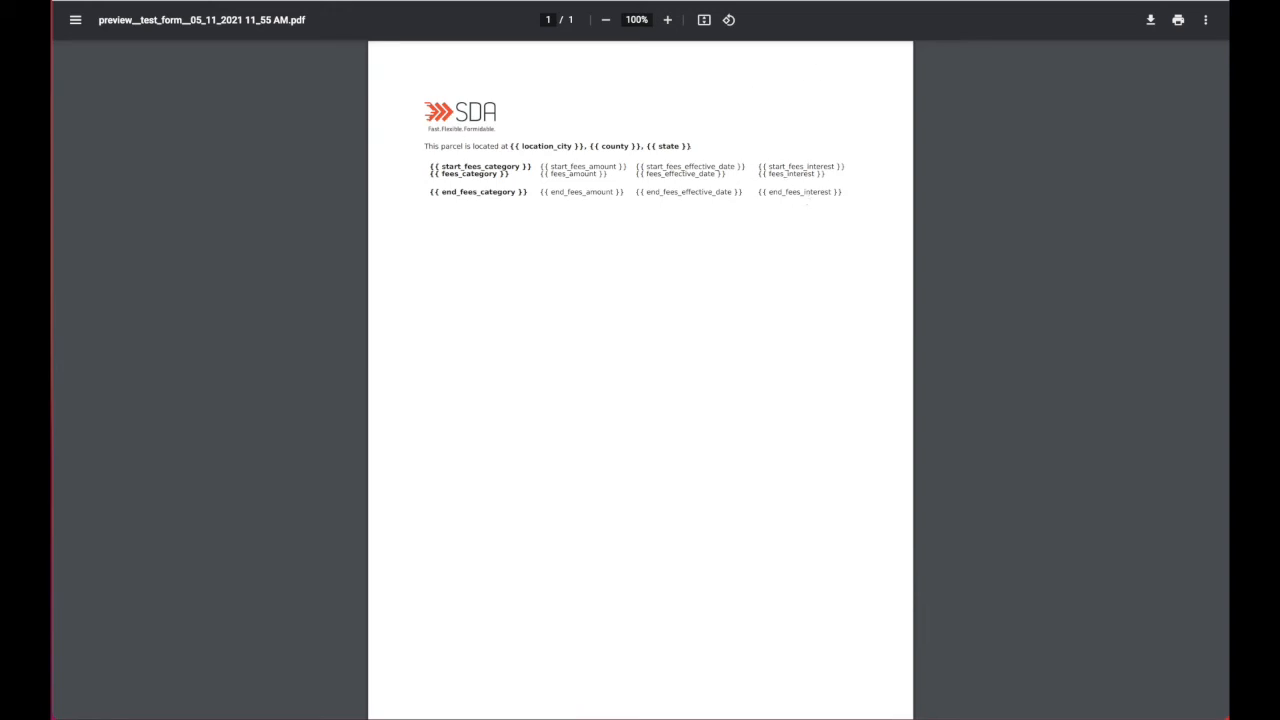
pyautogui.hotkey('ctrl', 'w')
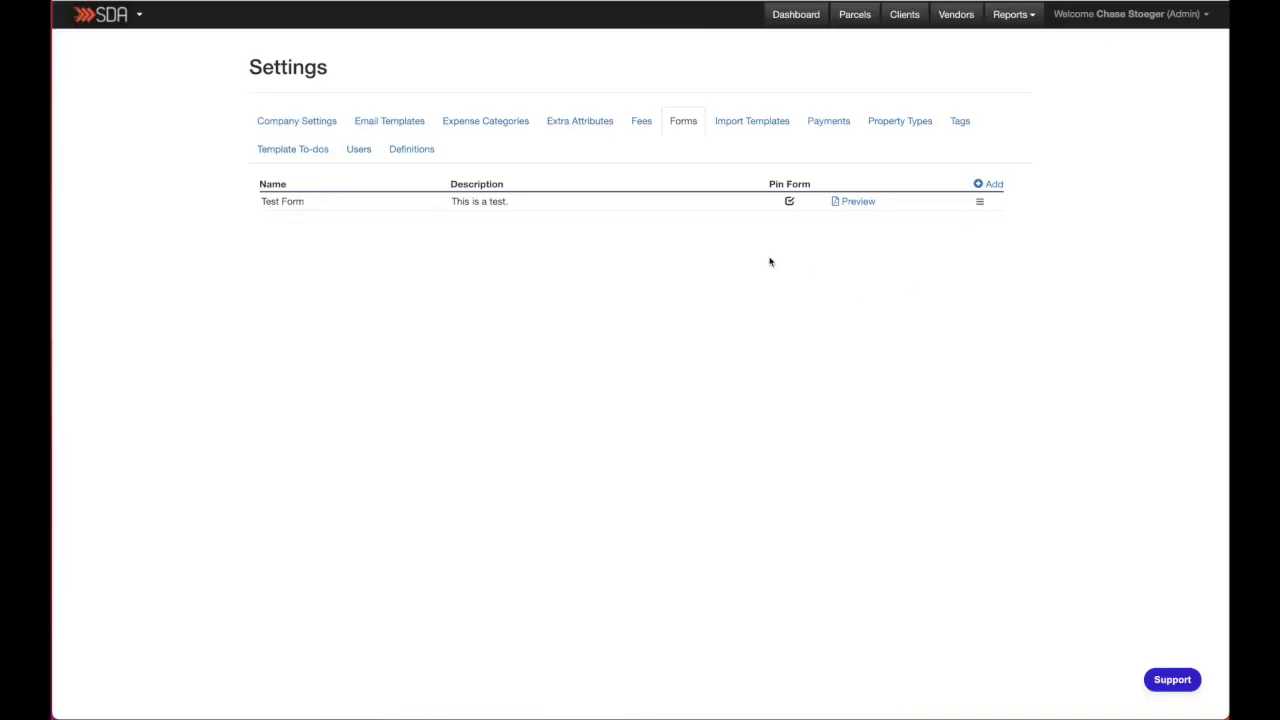
# - Open the first parcel from the Parcels list and view its Forms tab
pyautogui.click(851, 16)
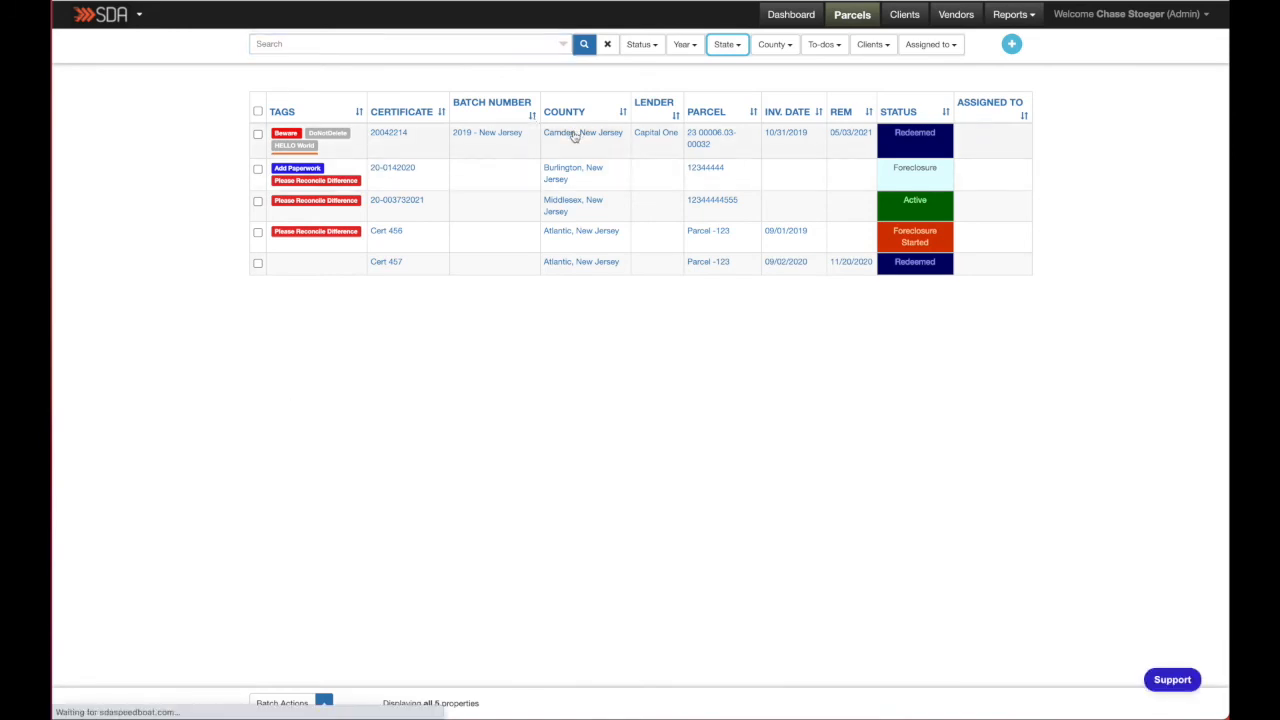
pyautogui.click(529, 130)
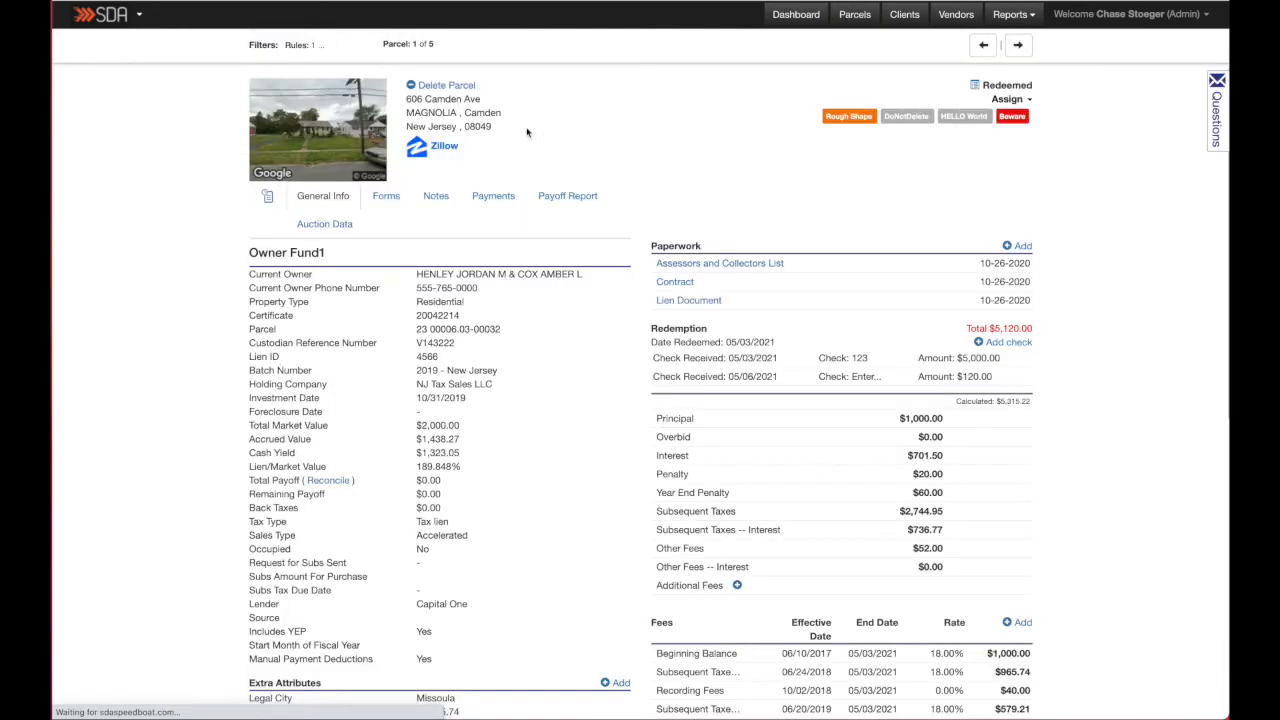
pyautogui.click(391, 199)
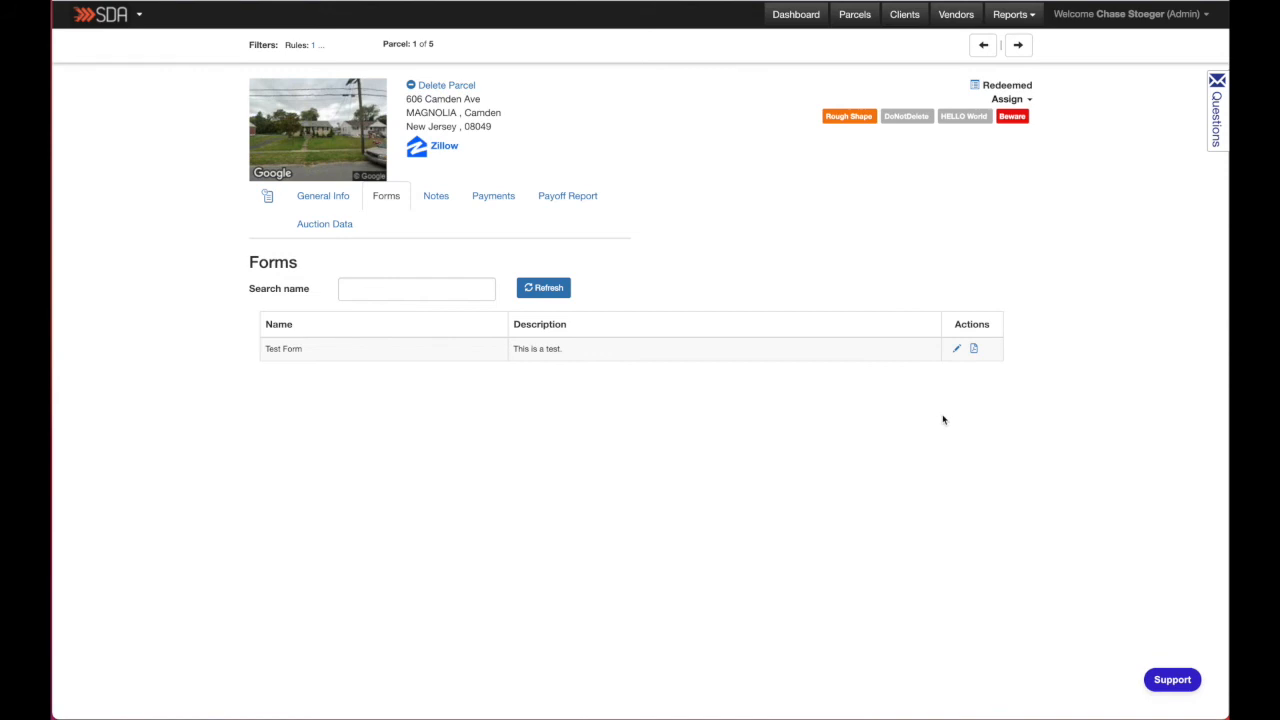
# - Generate the Test Form PDF for this parcel, open the downloaded file to review it, and close it
pyautogui.click(974, 351)
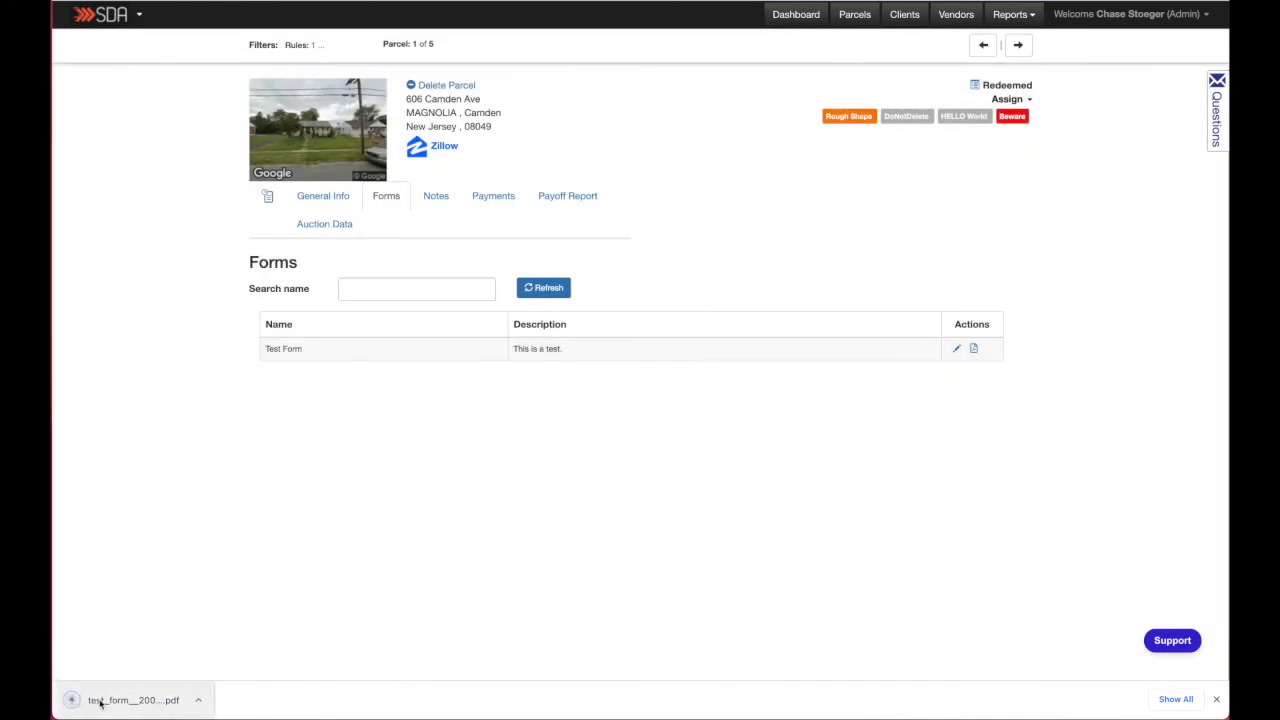
pyautogui.click(110, 705)
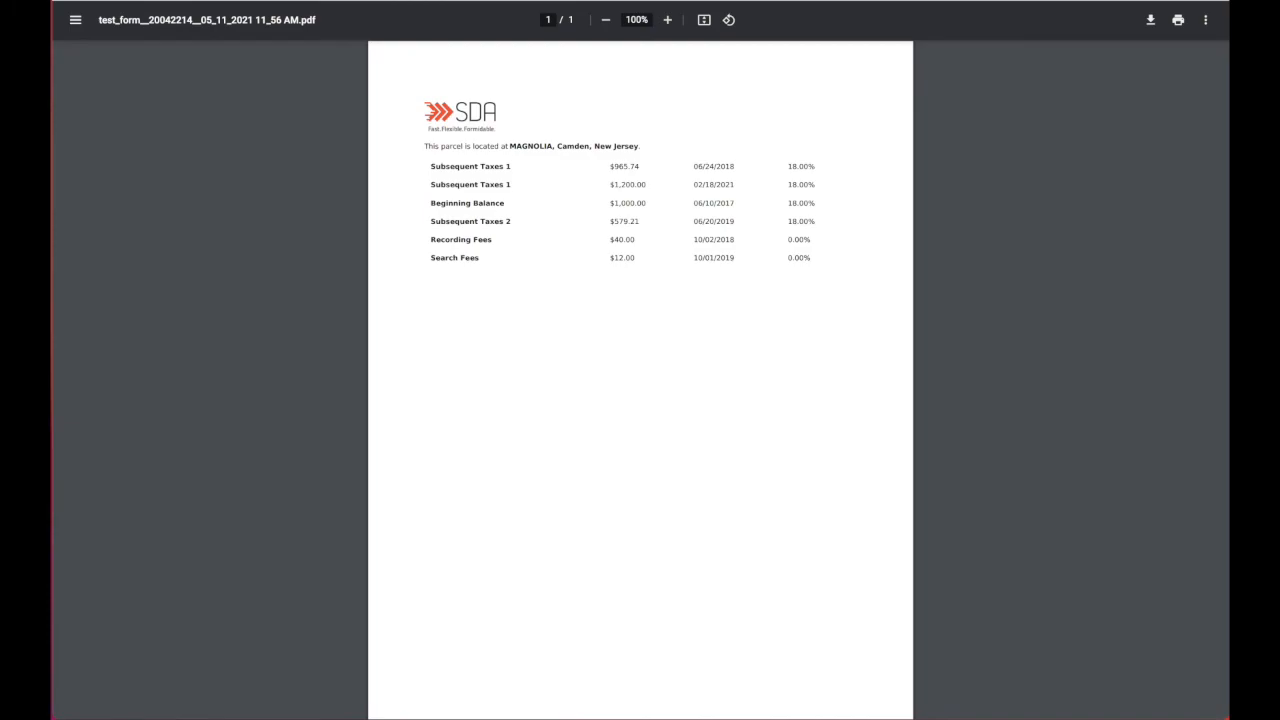
pyautogui.click(915, 1)
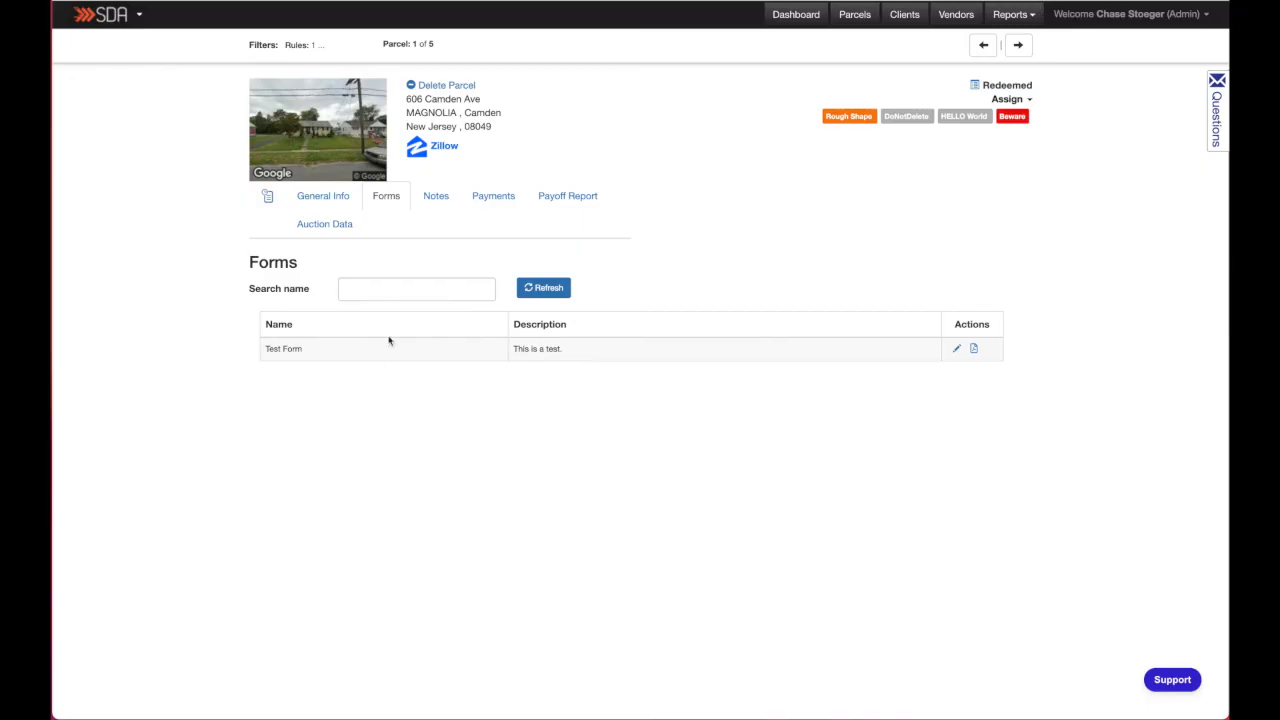
# - Edit the Test Form for this parcel, replacing the city name MAGNOLIA with Test
pyautogui.click(958, 350)
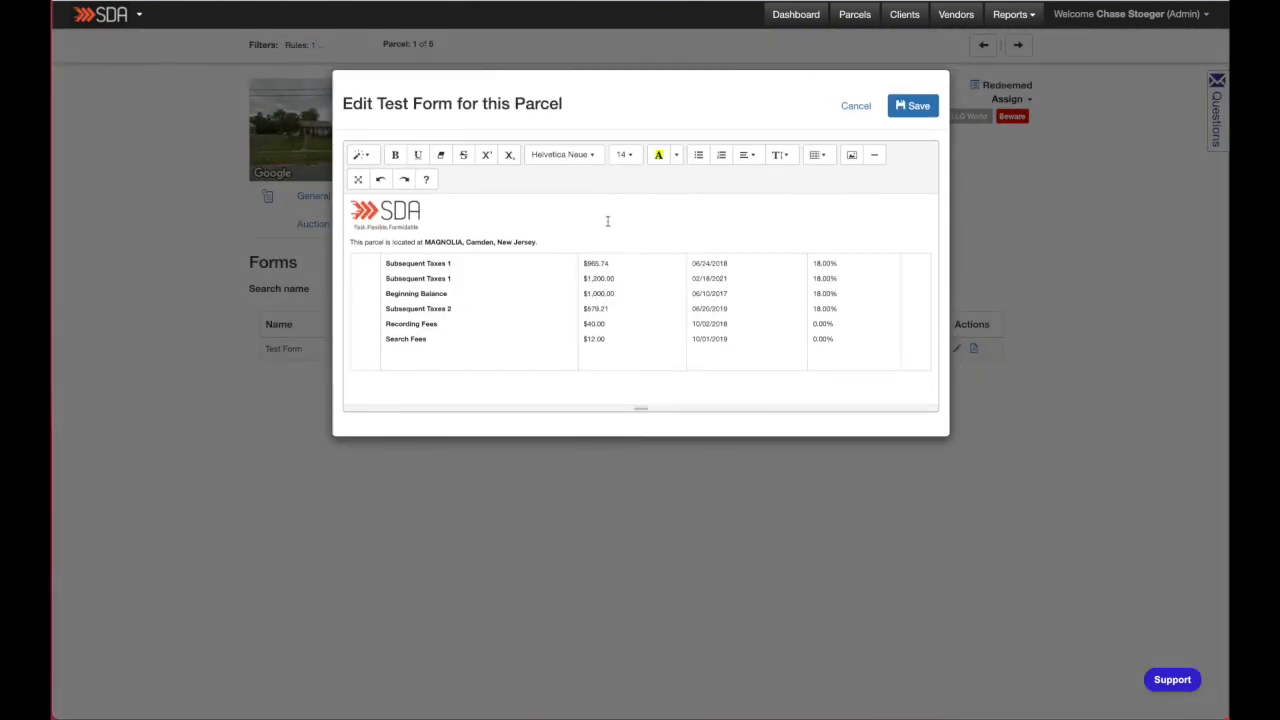
pyautogui.click(463, 241)
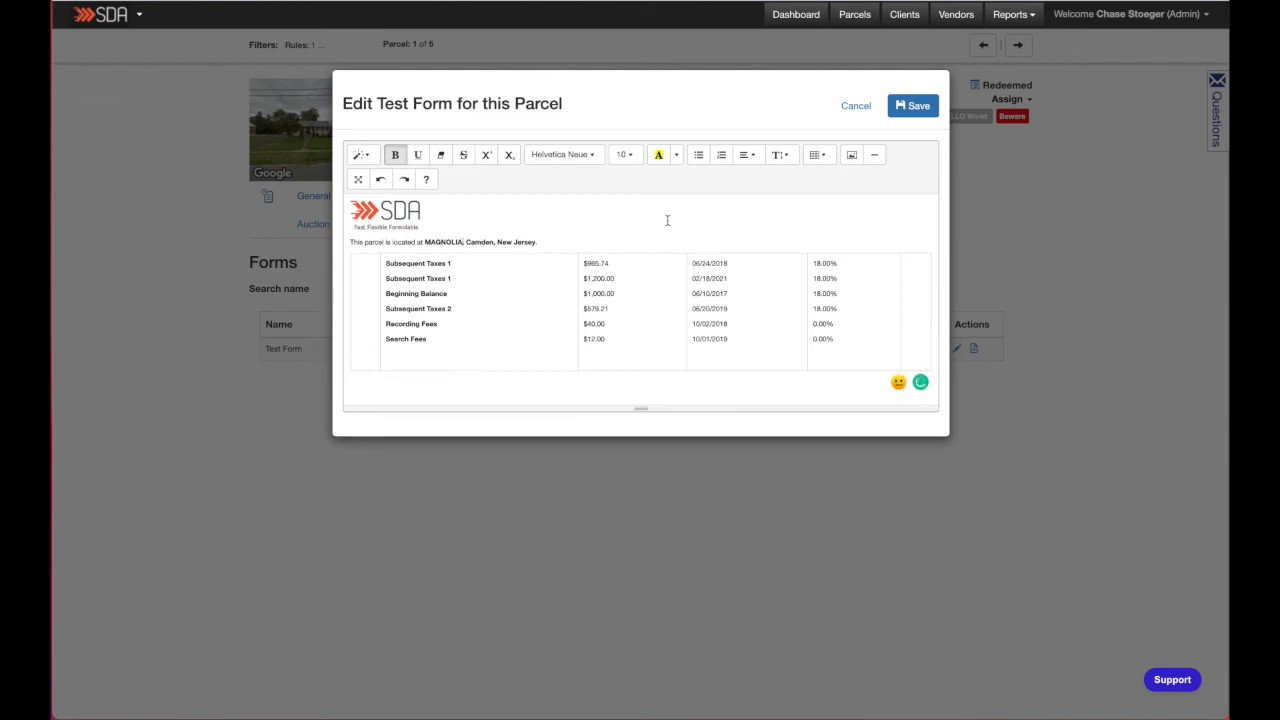
pyautogui.press('BackSpace')
pyautogui.press('BackSpace')
pyautogui.press('BackSpace')
pyautogui.press('BackSpace')
pyautogui.press('BackSpace')
pyautogui.press('BackSpace')
pyautogui.press('BackSpace')
pyautogui.press('BackSpace')
pyautogui.write('Test')
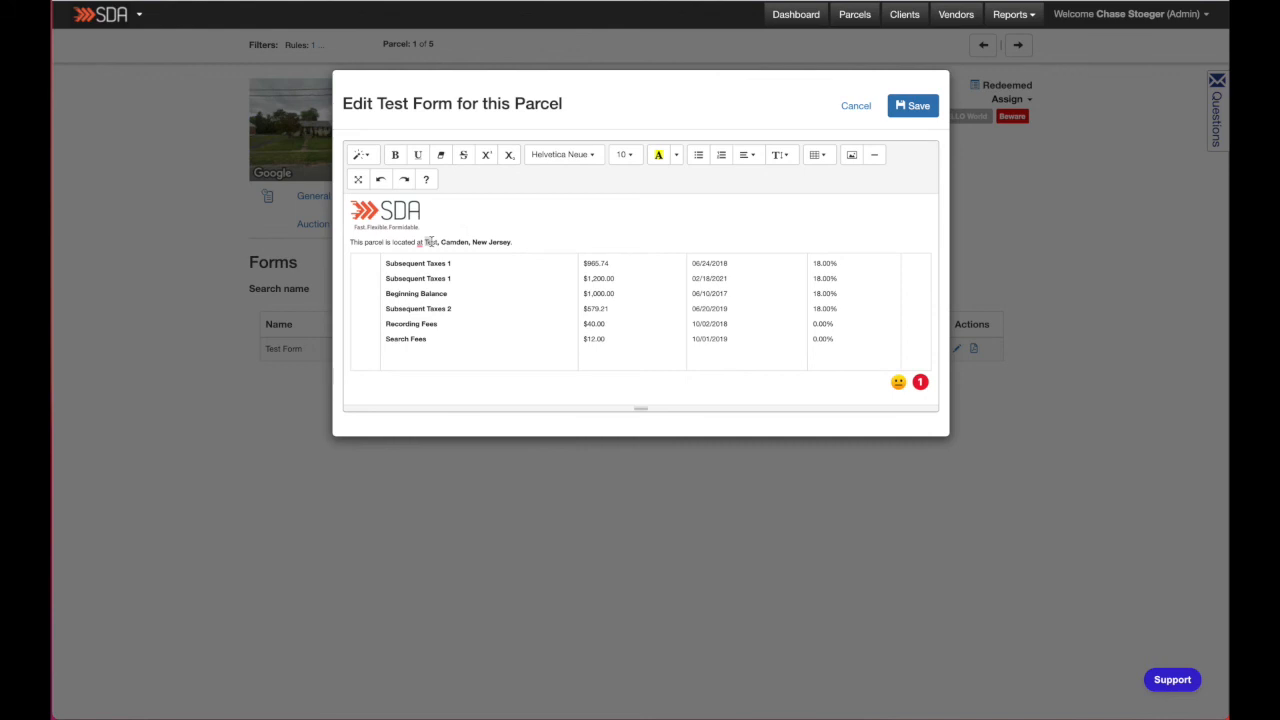
# - Highlight the word Test in yellow and save the parcel's edited form
pyautogui.click(658, 155)
pyautogui.click(678, 244)
pyautogui.click(917, 106)
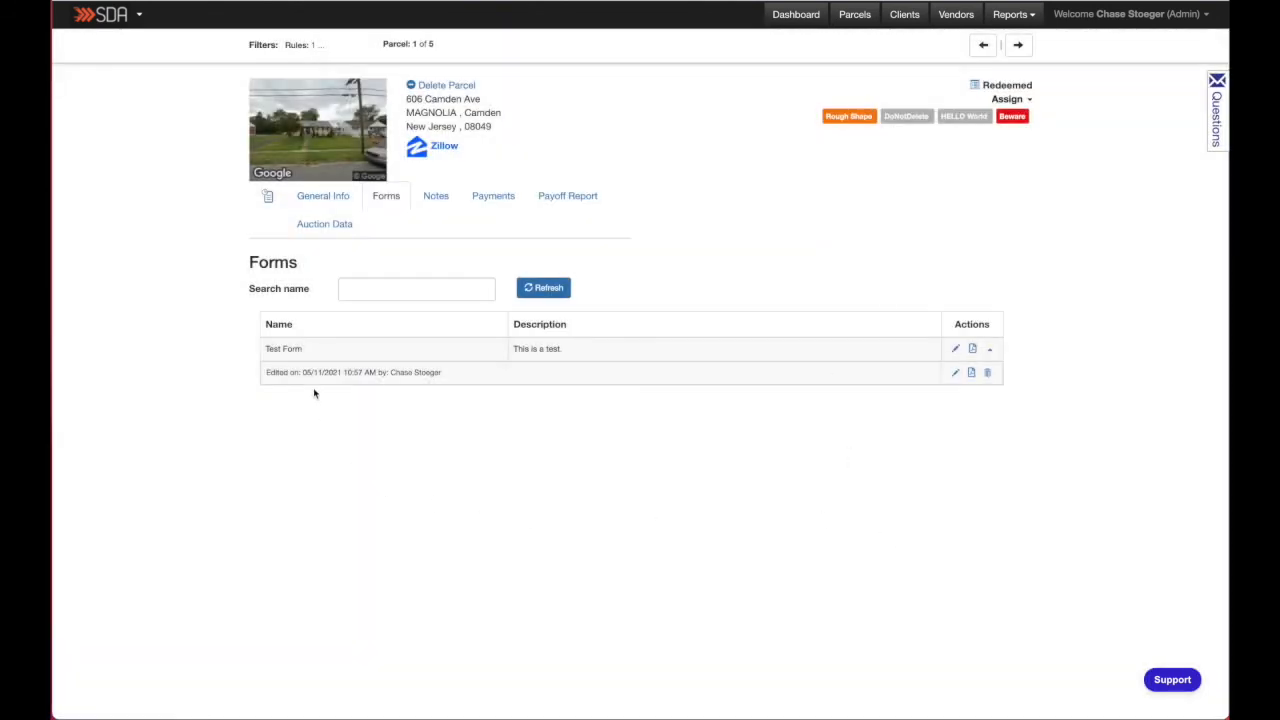
# - Expand the Test Form's saved edit, open the edited version's PDF, and collapse the edit list again
pyautogui.click(990, 351)
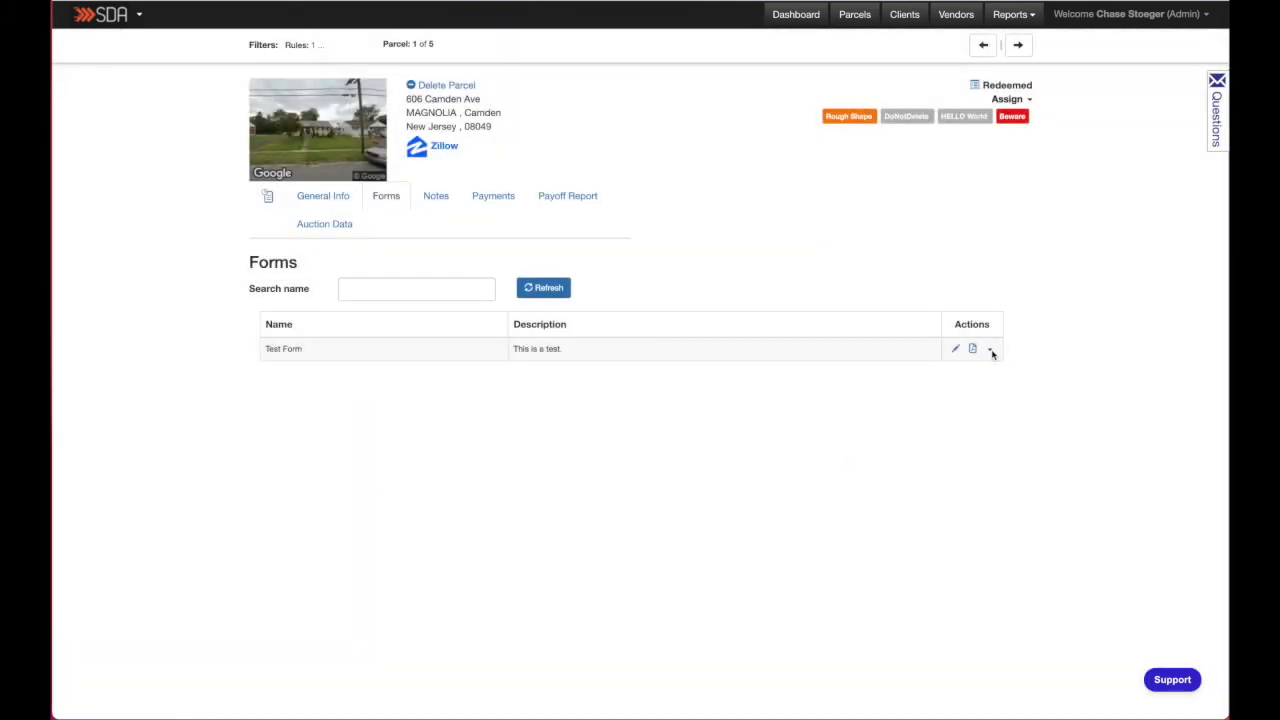
pyautogui.click(990, 351)
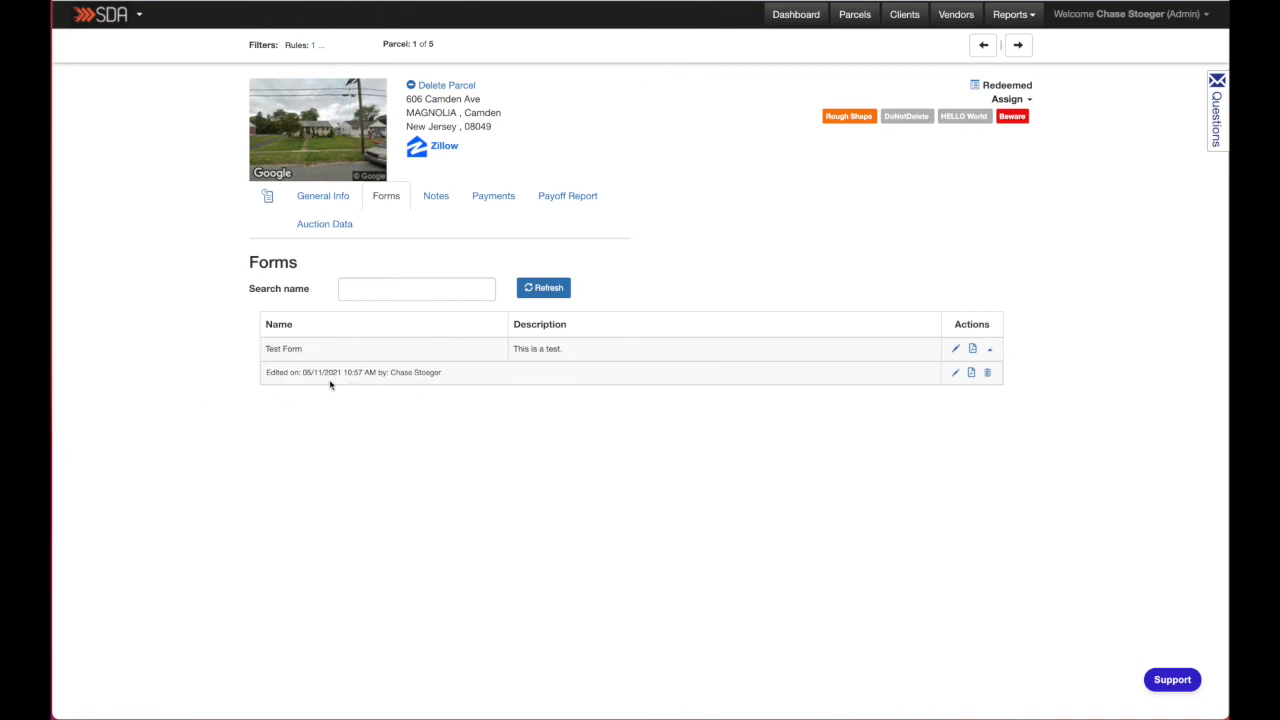
pyautogui.click(972, 375)
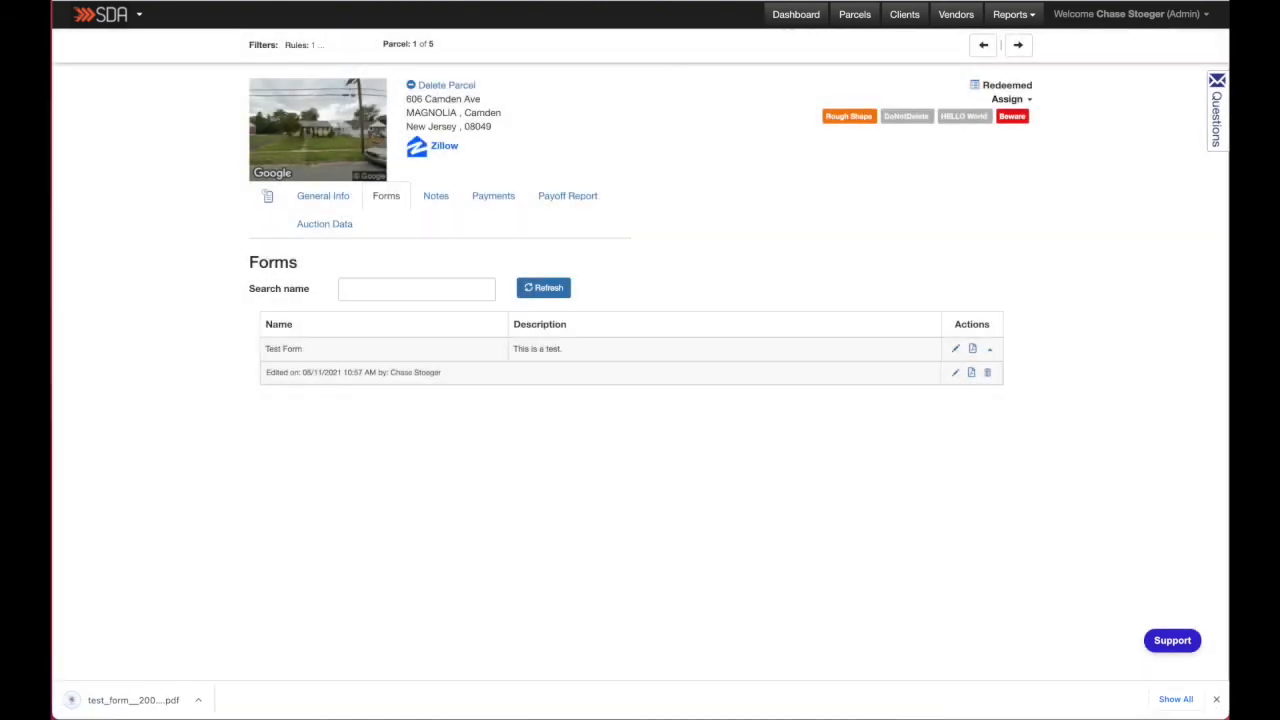
pyautogui.click(115, 710)
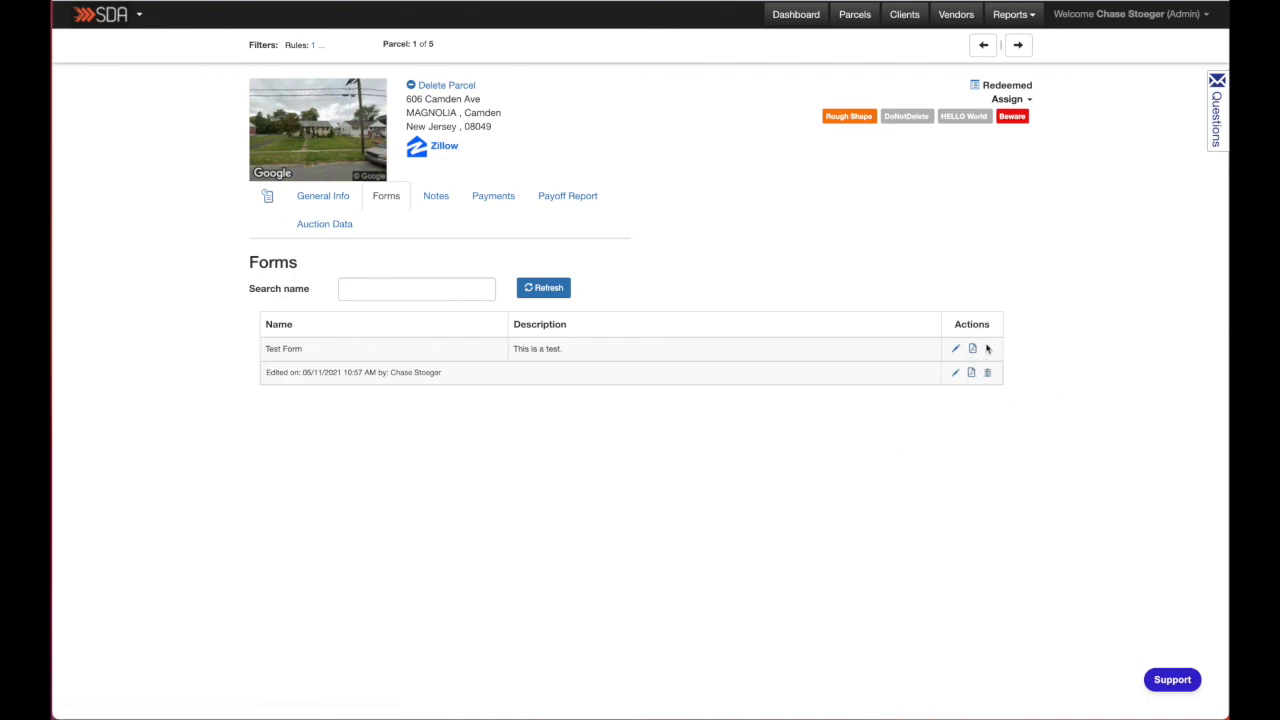
pyautogui.click(991, 352)
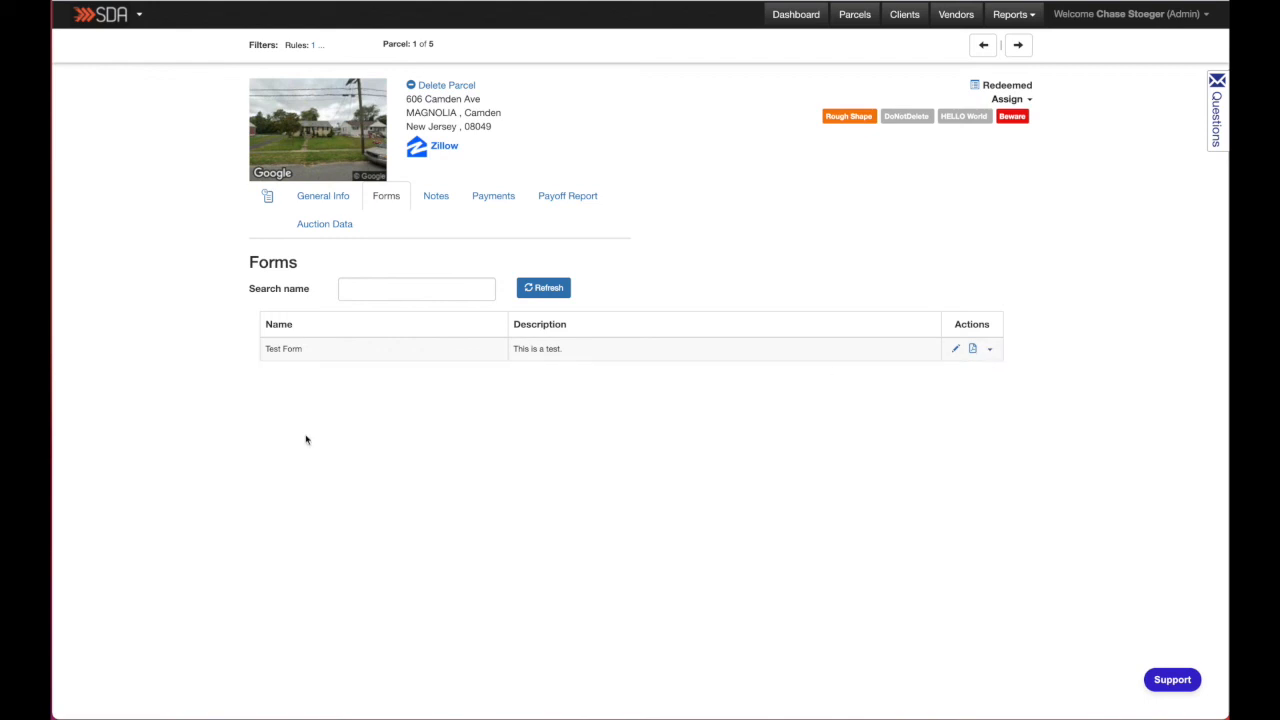